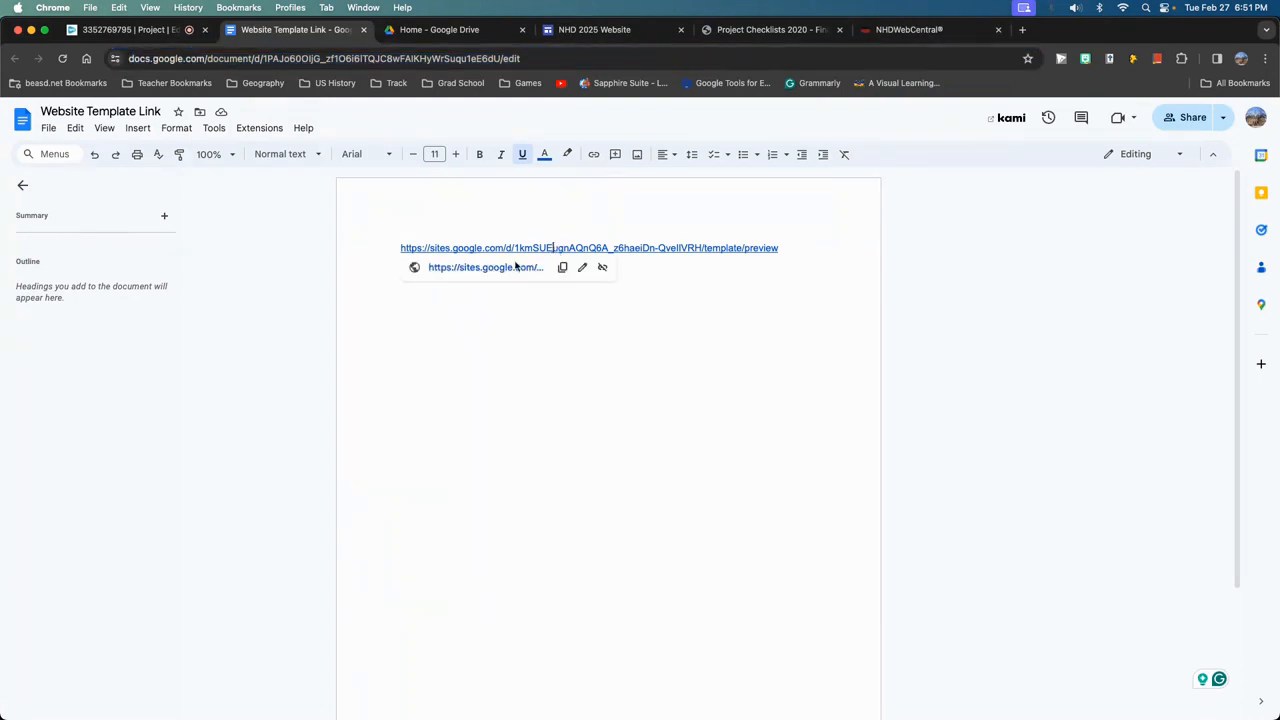
- Open the linked National History Day website template and create a new site from it
{"action": "left_click", "coordinate": [511, 267]}
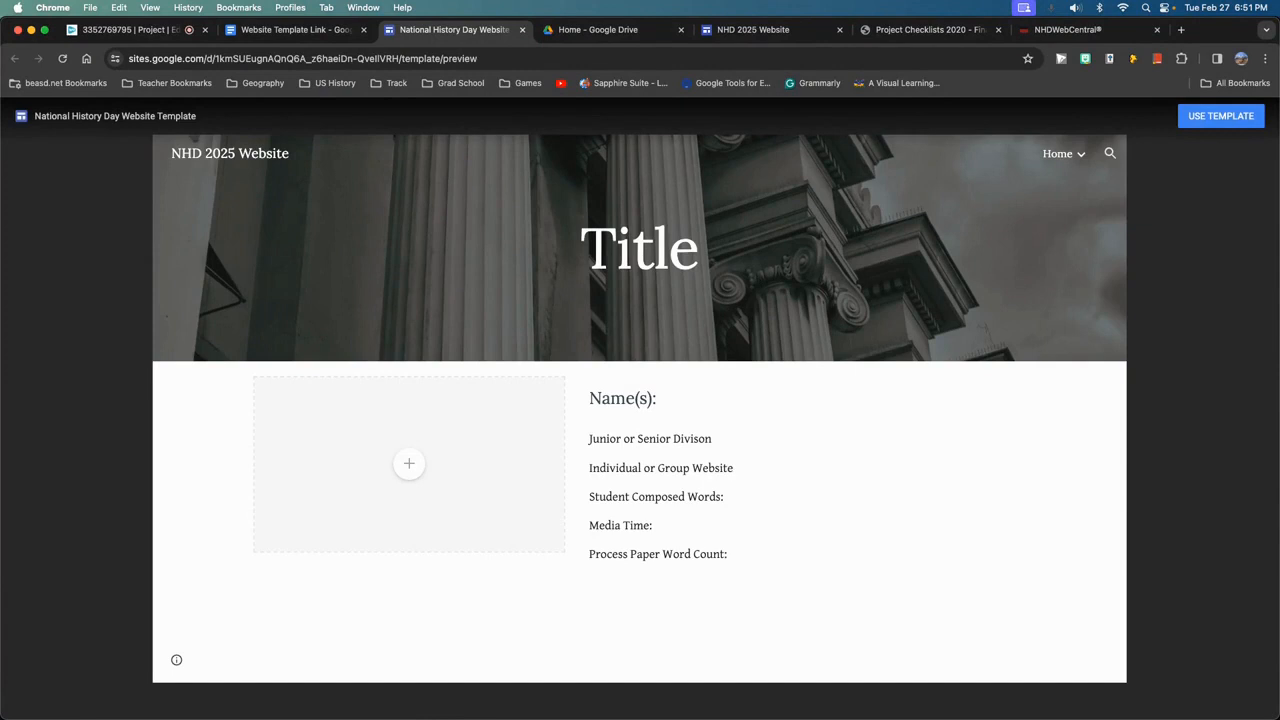
{"action": "left_click", "coordinate": [1192, 123]}
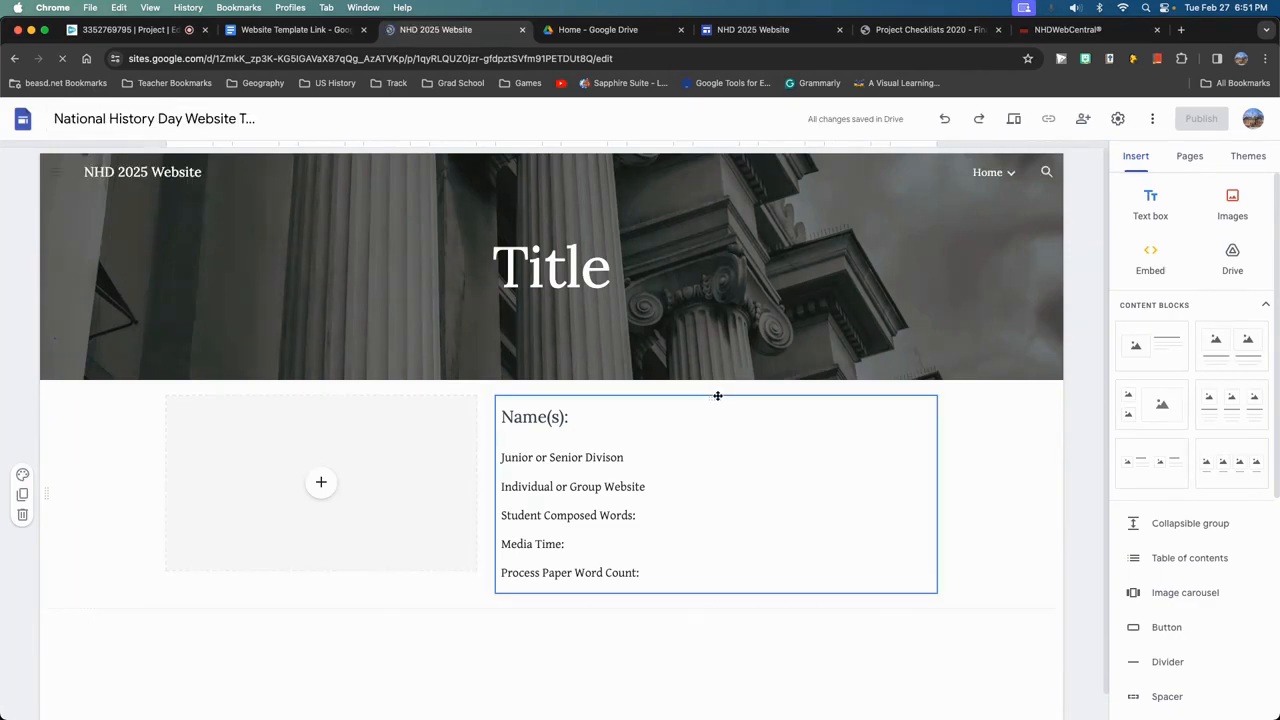
- Review the NHD website project checklist for the home page requirements and return to the new site's Title page
{"action": "left_click", "coordinate": [912, 40]}
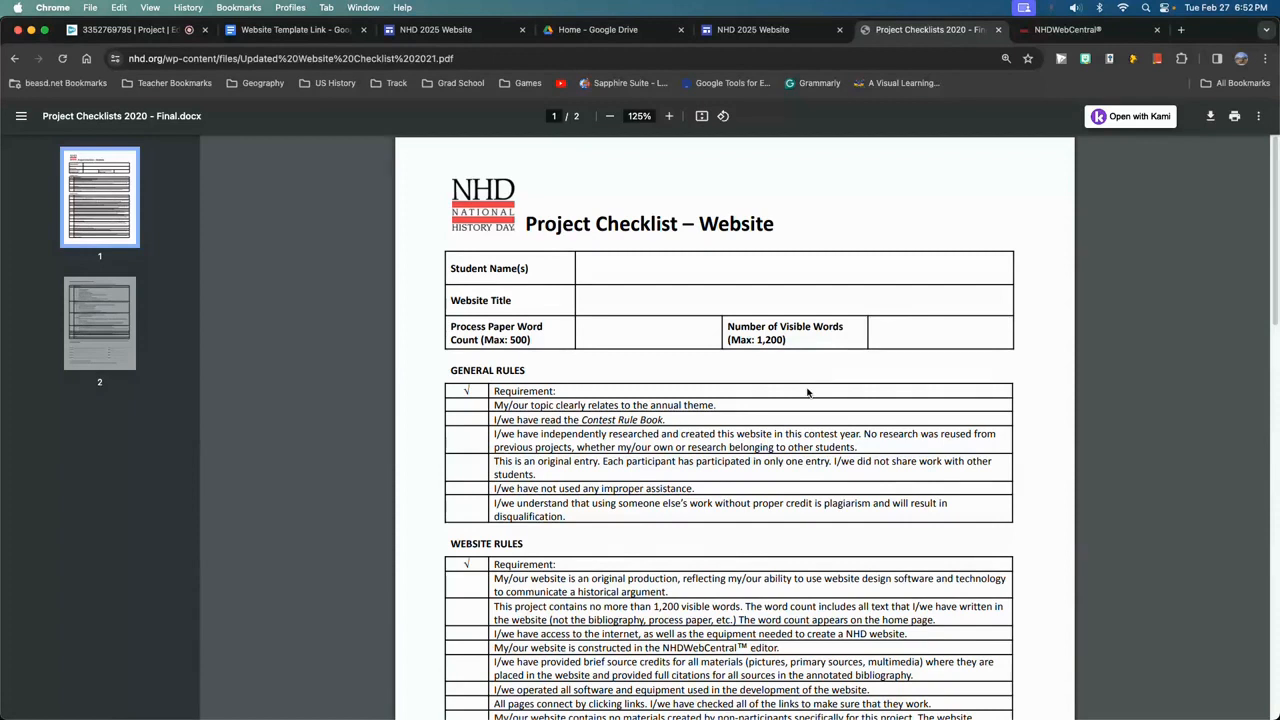
{"action": "left_click", "coordinate": [745, 29]}
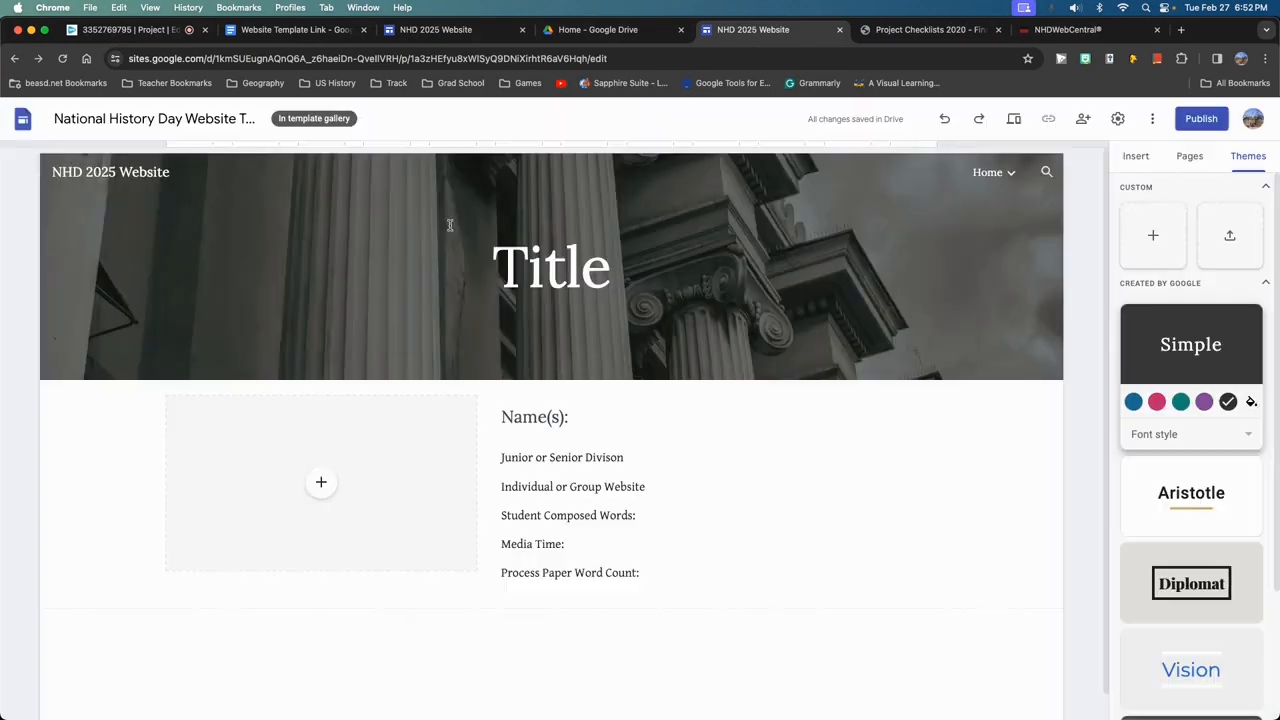
{"action": "left_click", "coordinate": [479, 40]}
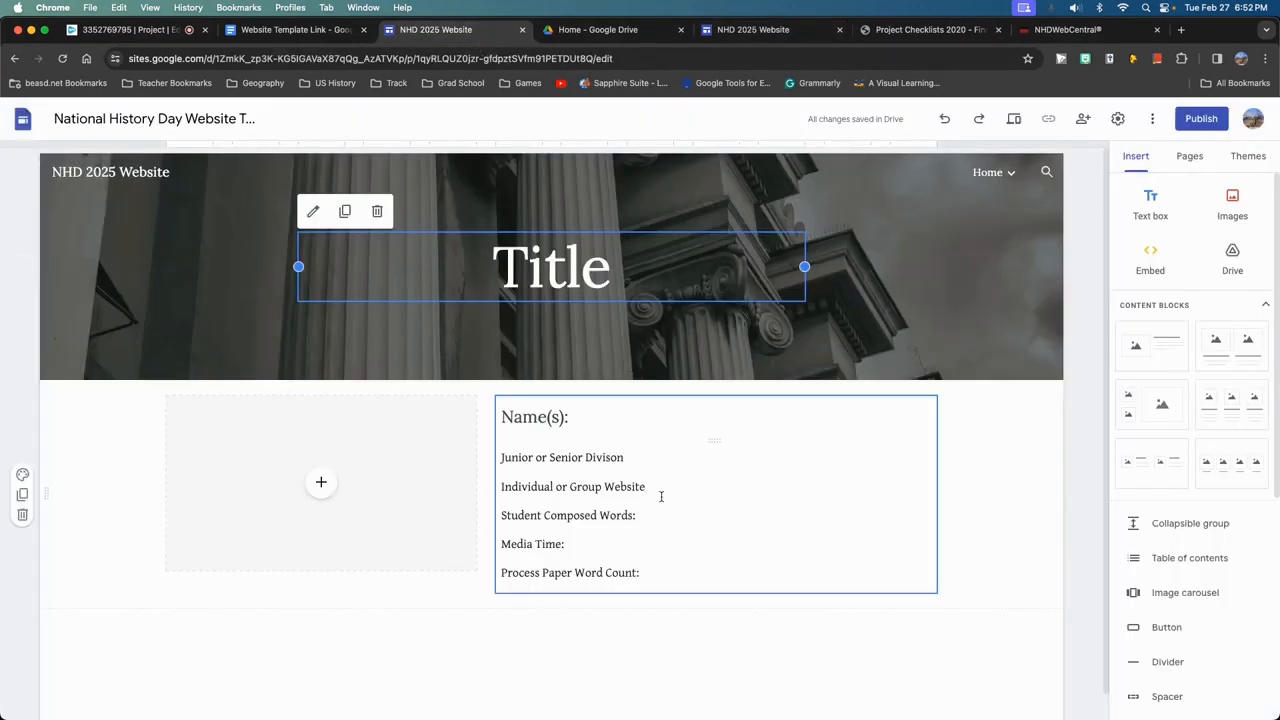
{"action": "left_click", "coordinate": [1080, 607]}
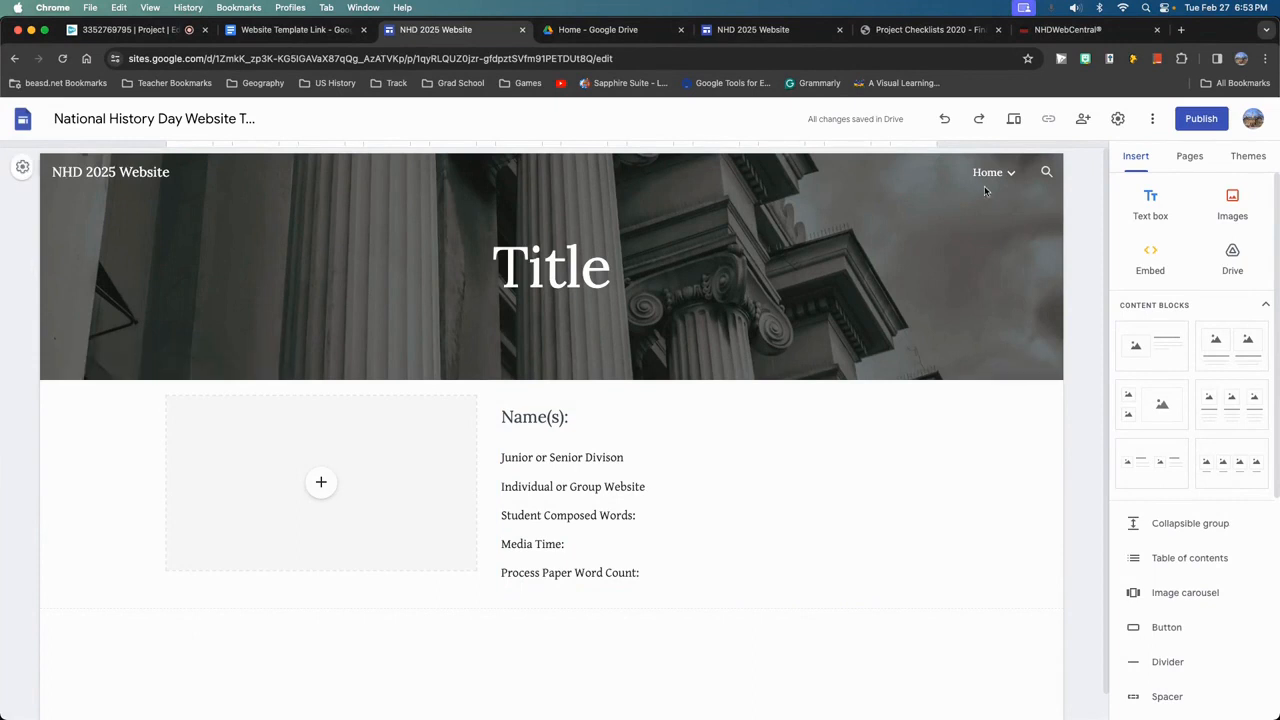
- Open the Thesis page of the site
{"action": "mouse_move", "coordinate": [1000, 182]}
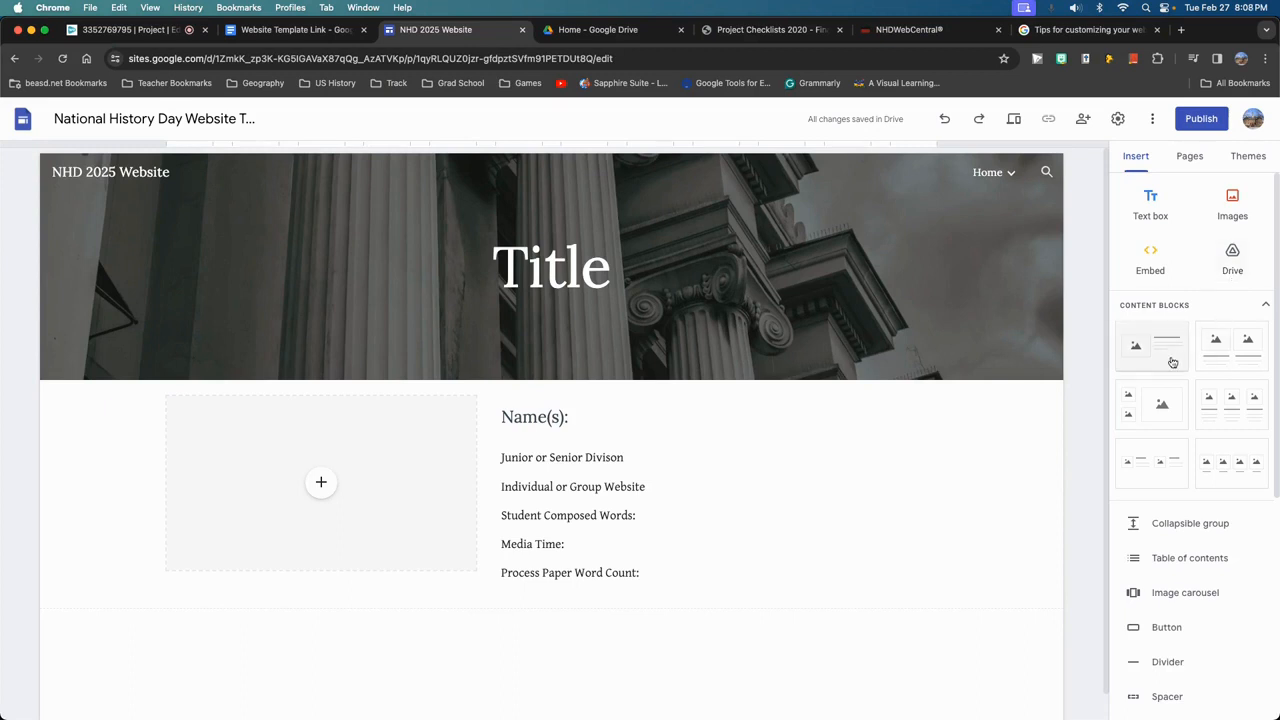
{"action": "mouse_move", "coordinate": [990, 182]}
{"action": "left_click", "coordinate": [984, 212]}
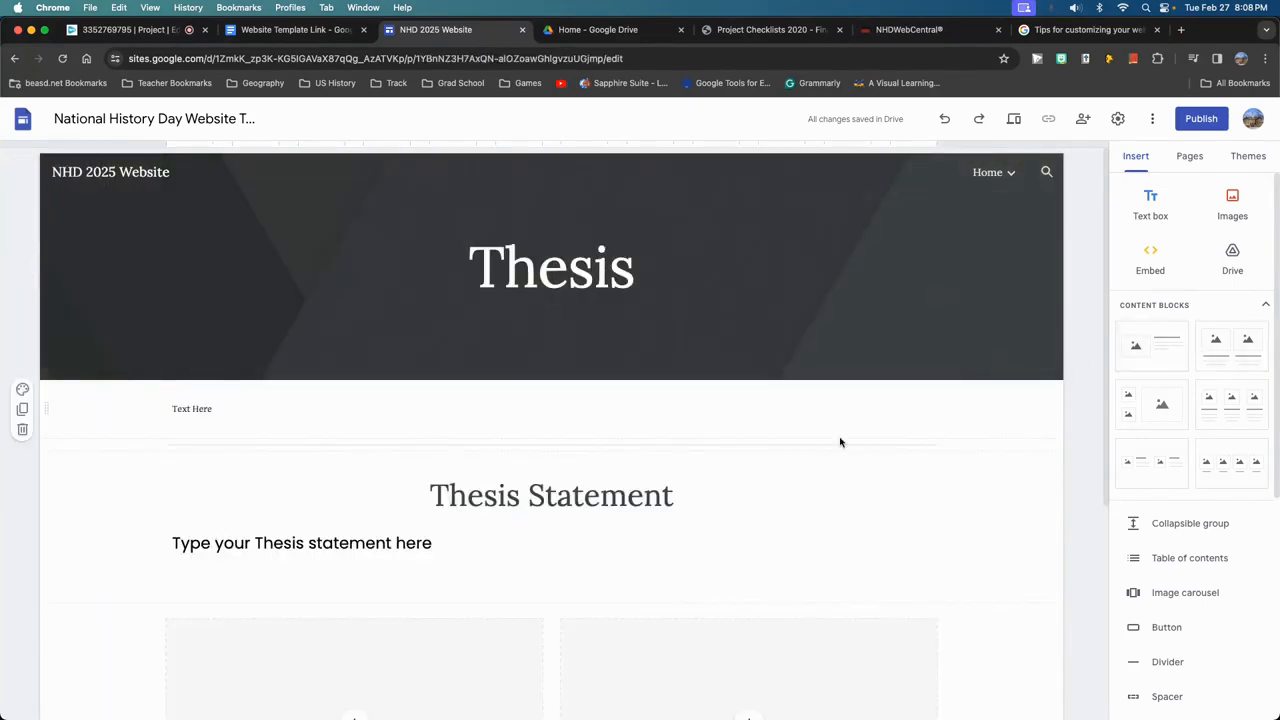
- Try adding a content block with one image beside text below the two image placeholders
{"action": "scroll", "coordinate": [590, 443], "scroll_direction": "down", "scroll_amount": 1}
{"action": "scroll", "coordinate": [590, 443], "scroll_direction": "down", "scroll_amount": 4}
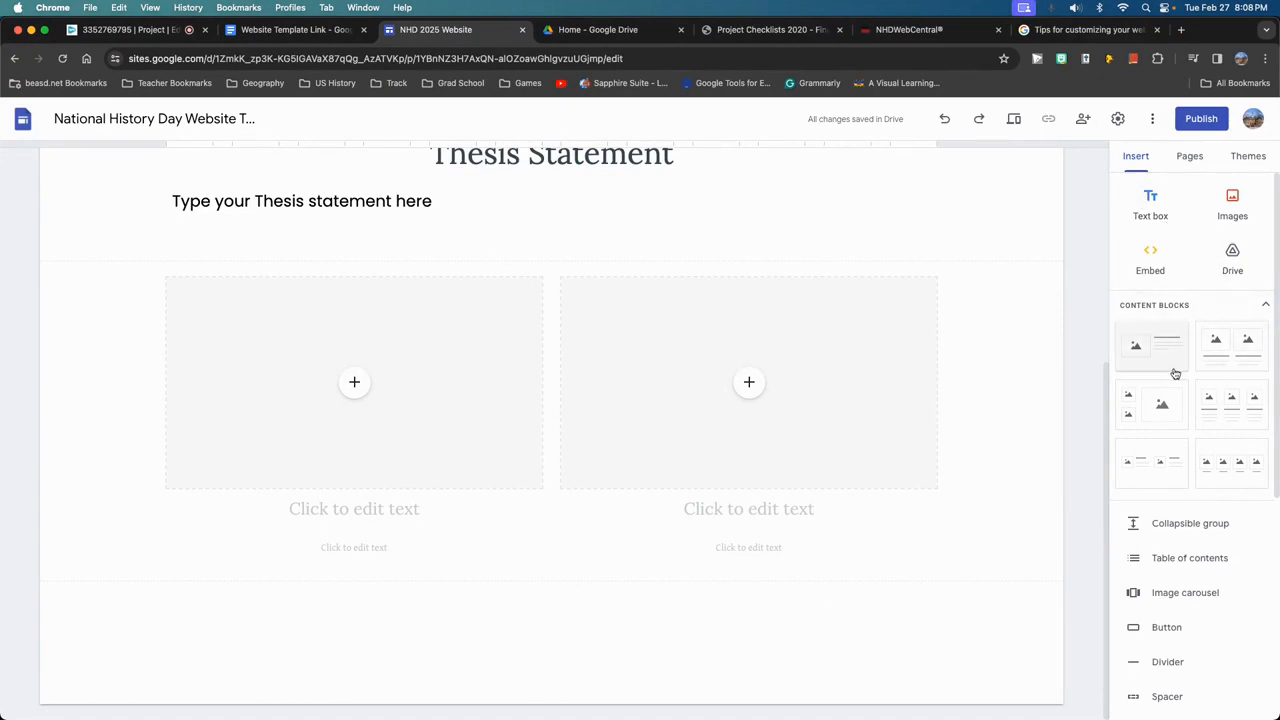
{"action": "left_click_drag", "start_coordinate": [1163, 356], "coordinate": [551, 620]}
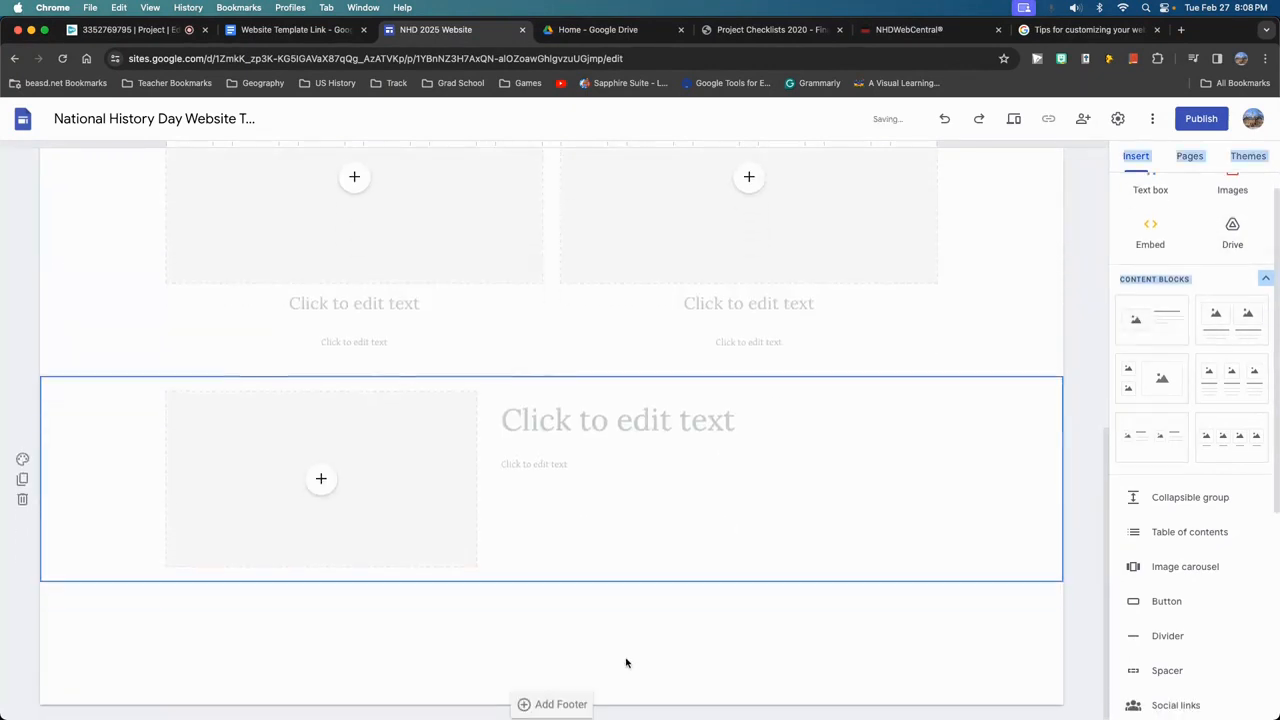
{"action": "scroll", "coordinate": [346, 497], "scroll_direction": "up", "scroll_amount": 2}
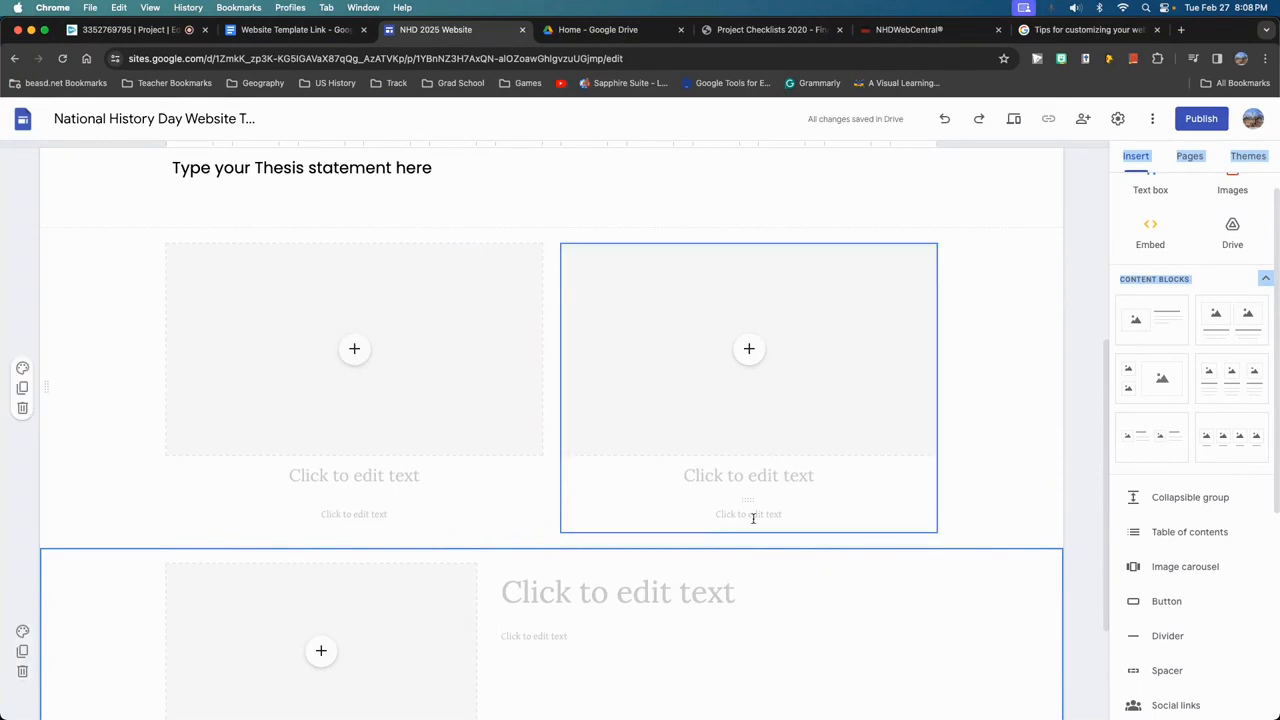
{"action": "scroll", "coordinate": [750, 520], "scroll_direction": "down", "scroll_amount": 2}
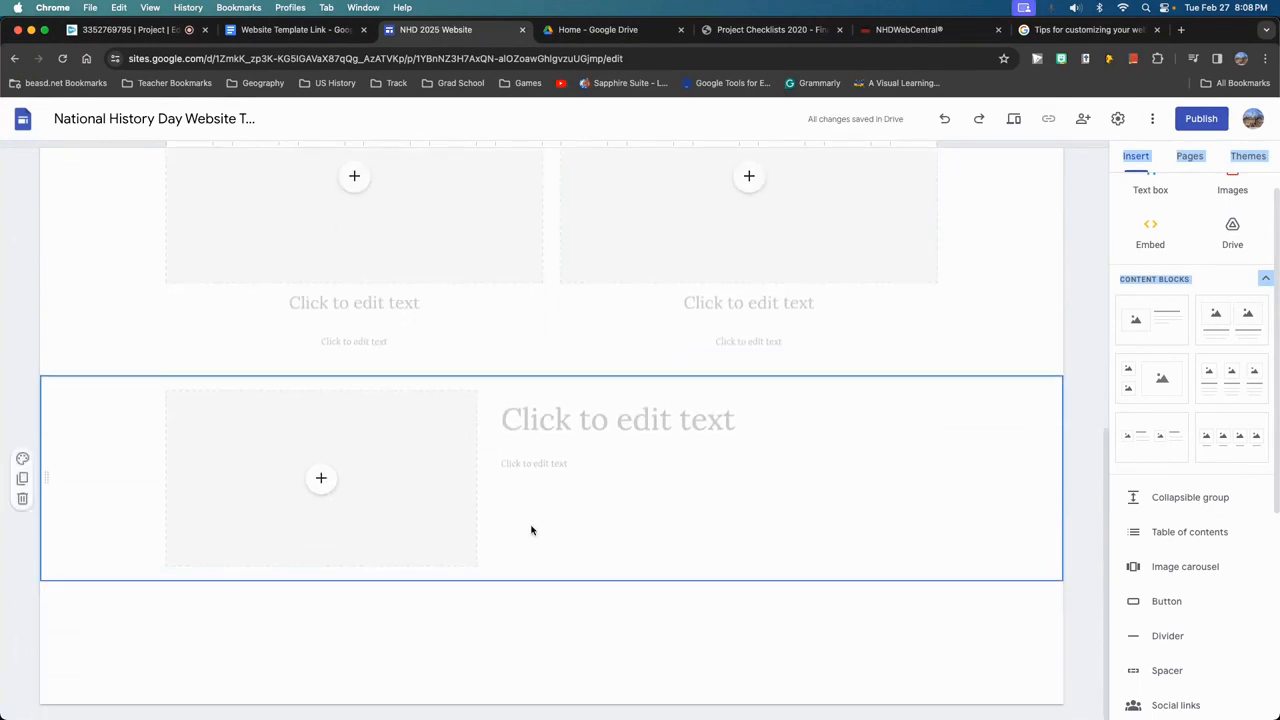
{"action": "left_click", "coordinate": [947, 120]}
- Delete the first image placeholder group under the thesis statement and move the remaining group into its place
{"action": "left_click", "coordinate": [427, 411]}
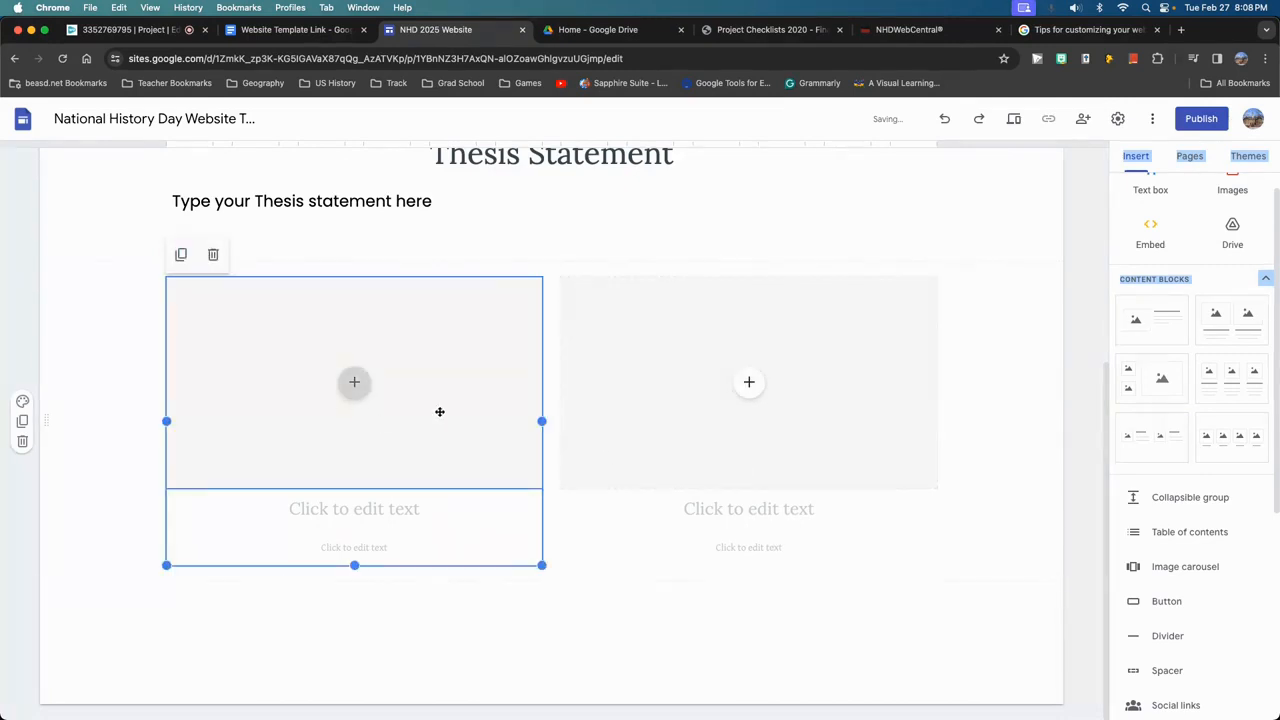
{"action": "left_click", "coordinate": [213, 257]}
{"action": "scroll", "coordinate": [390, 461], "scroll_direction": "up", "scroll_amount": 2}
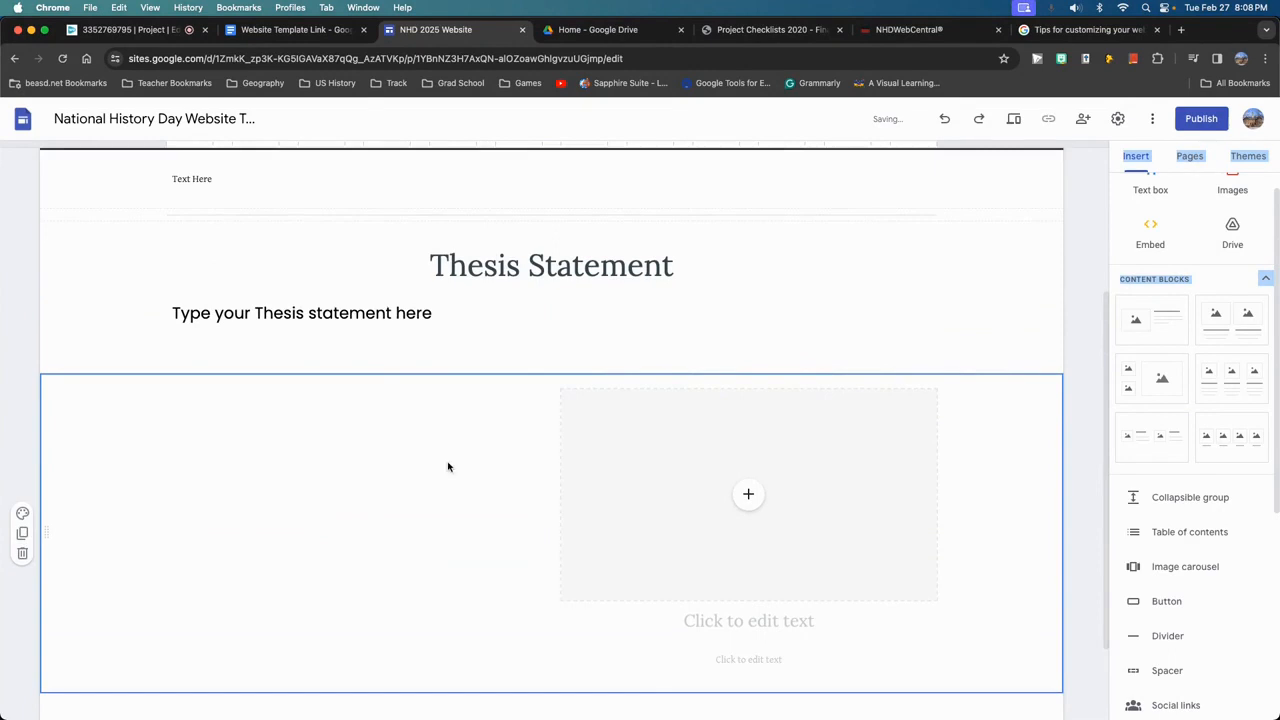
{"action": "left_click_drag", "start_coordinate": [700, 480], "coordinate": [170, 461]}
- Insert an empty text box below the image placeholder on the Thesis page
{"action": "scroll", "coordinate": [1194, 344], "scroll_direction": "up", "scroll_amount": 1}
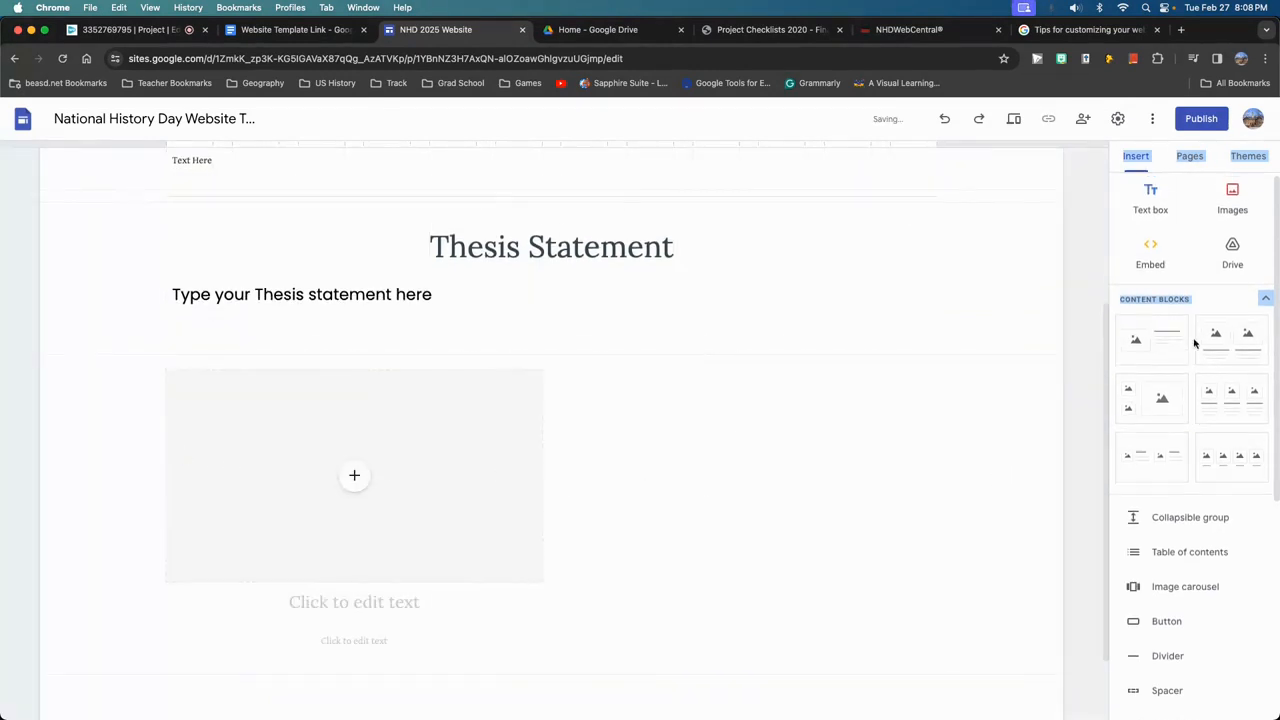
{"action": "left_click", "coordinate": [1150, 200]}
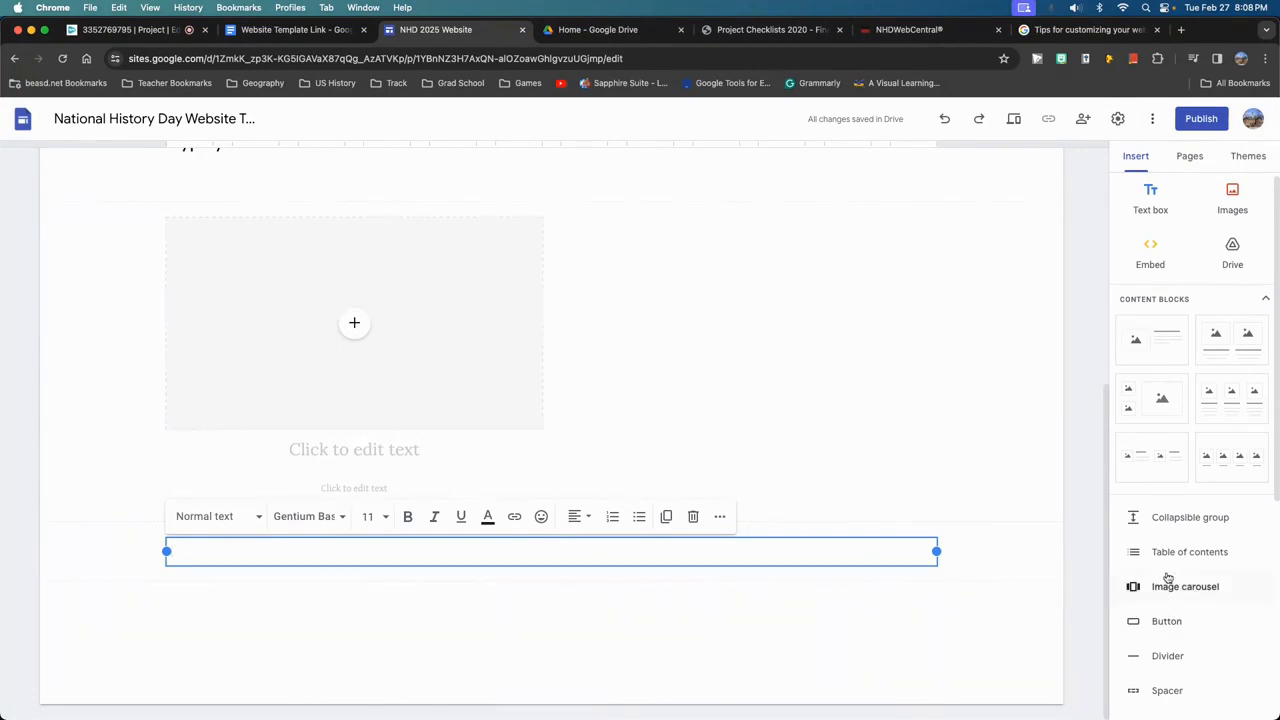
- Look through the elements available for insertion and view the YouTube video picker without choosing a video
{"action": "scroll", "coordinate": [1175, 576], "scroll_direction": "down", "scroll_amount": 1}
{"action": "scroll", "coordinate": [1181, 576], "scroll_direction": "down", "scroll_amount": 1}
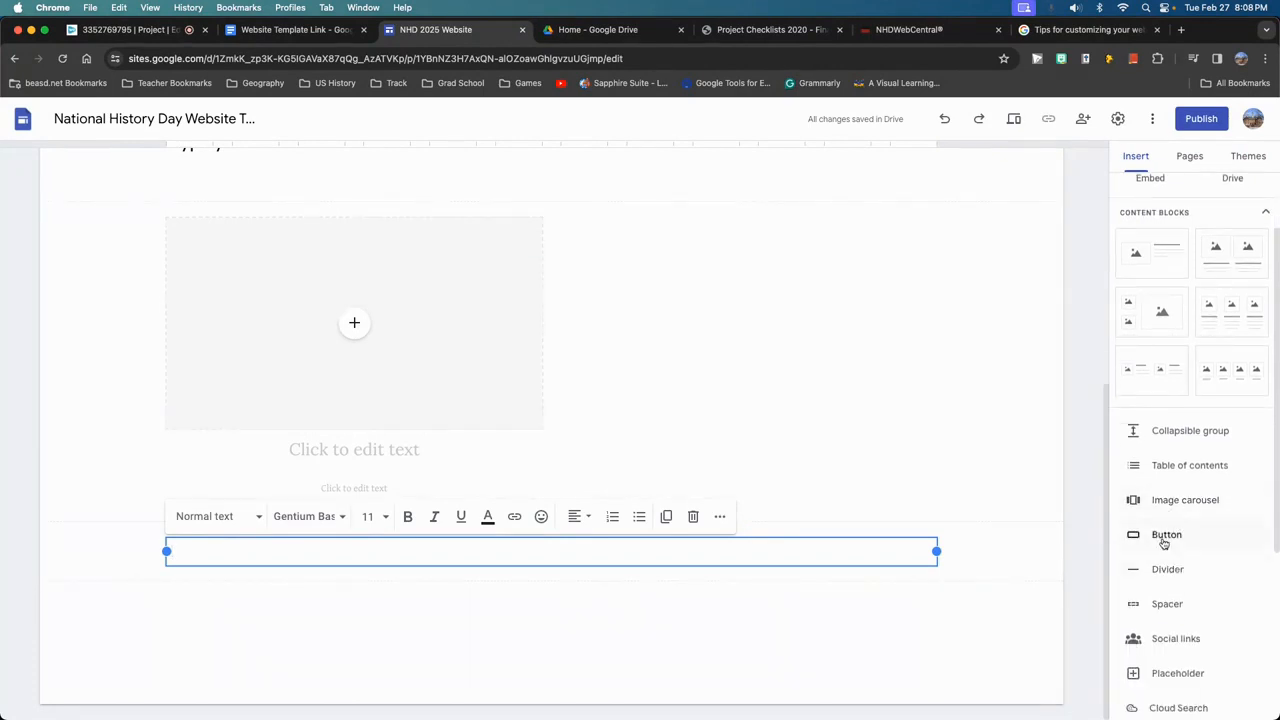
{"action": "scroll", "coordinate": [1172, 570], "scroll_direction": "down", "scroll_amount": 1}
{"action": "scroll", "coordinate": [1218, 610], "scroll_direction": "down", "scroll_amount": 5}
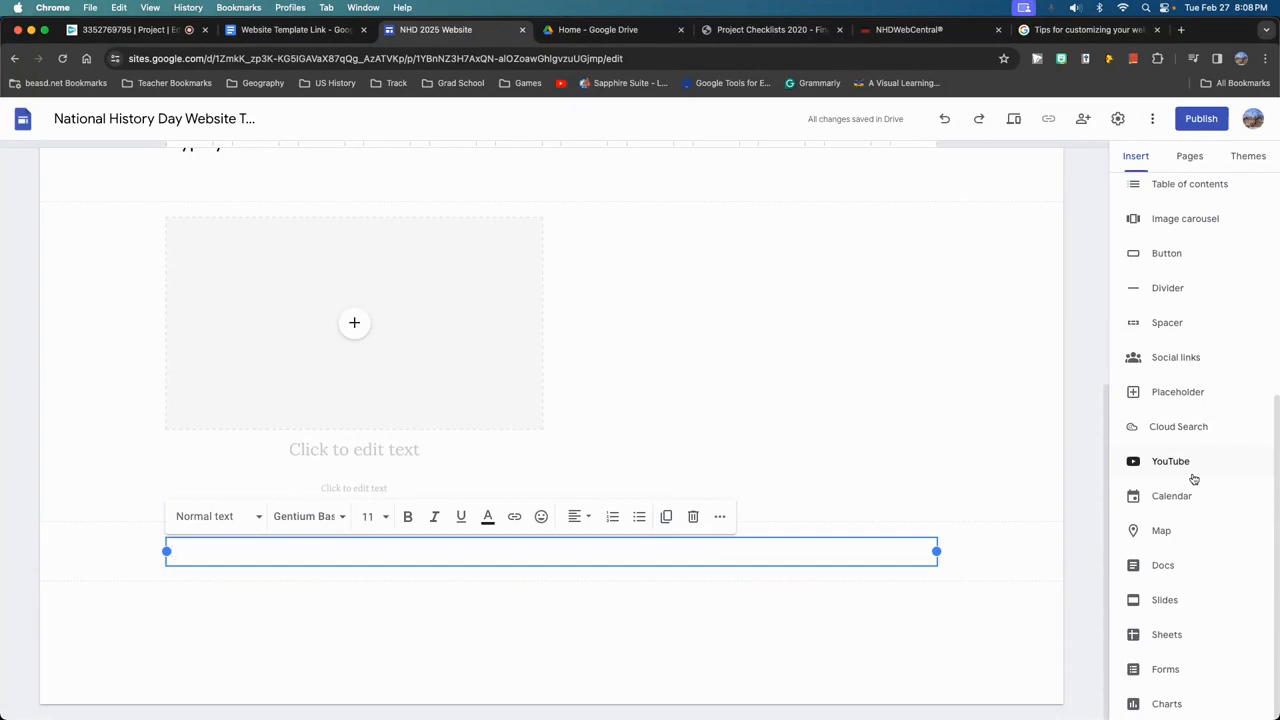
{"action": "left_click", "coordinate": [1189, 471]}
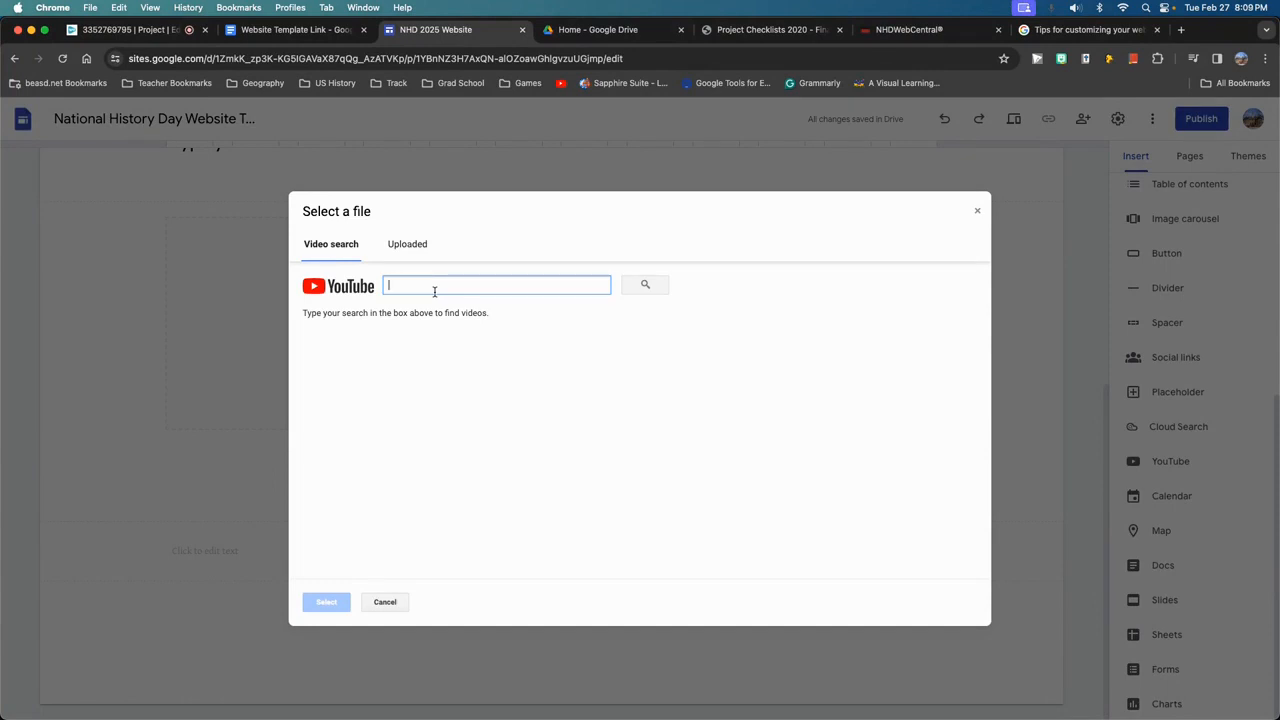
{"action": "left_click", "coordinate": [387, 603]}
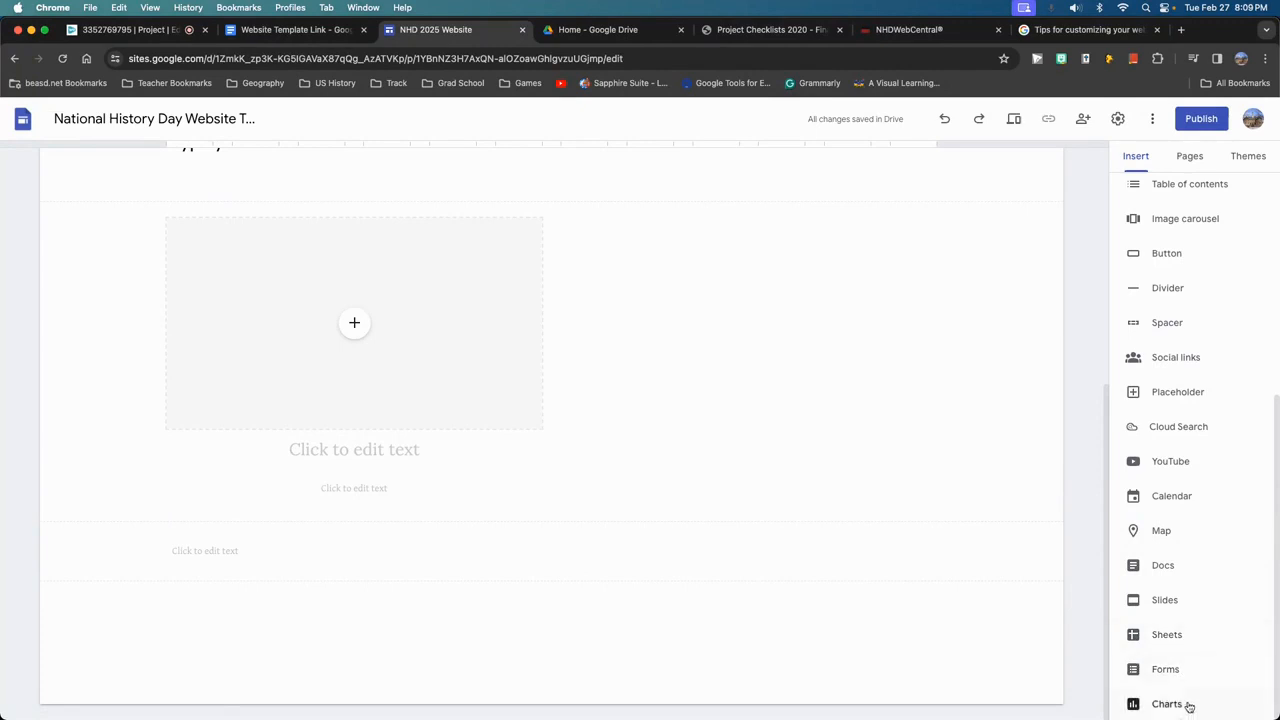
{"action": "scroll", "coordinate": [1192, 537], "scroll_direction": "up", "scroll_amount": 5}
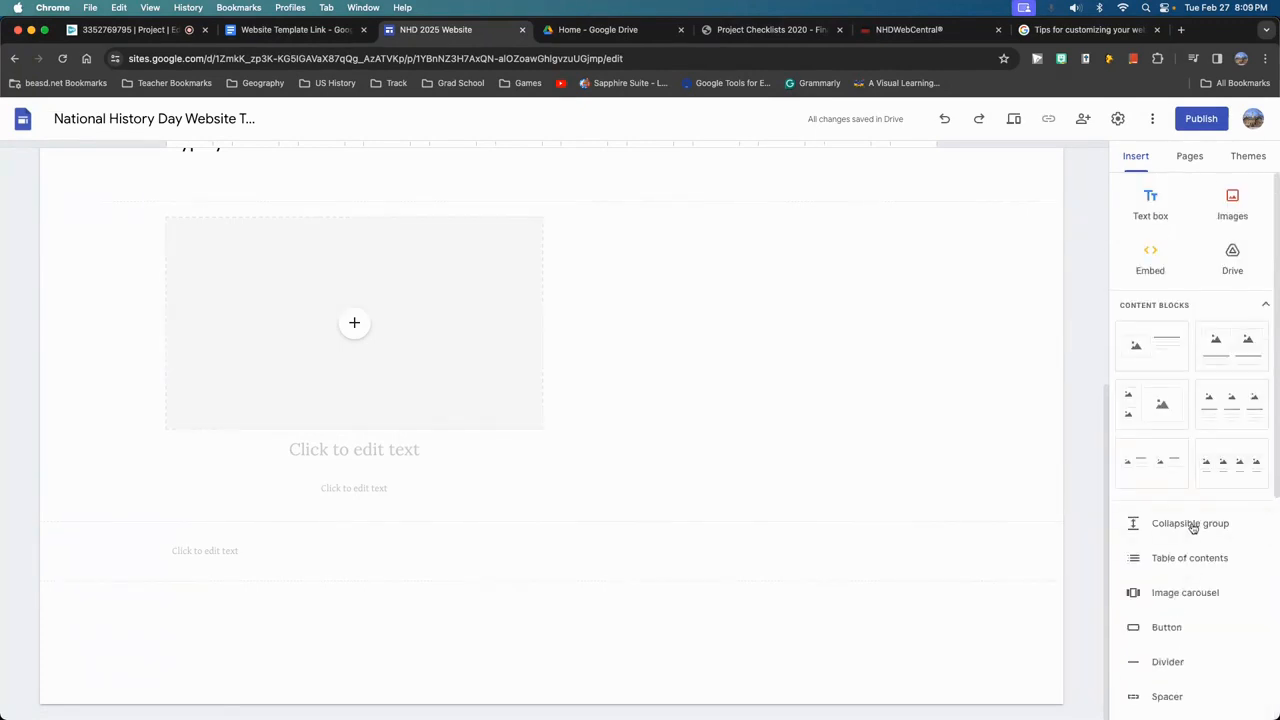
- View the site's page list and the options available for the Introduction page
{"action": "left_click", "coordinate": [1189, 158]}
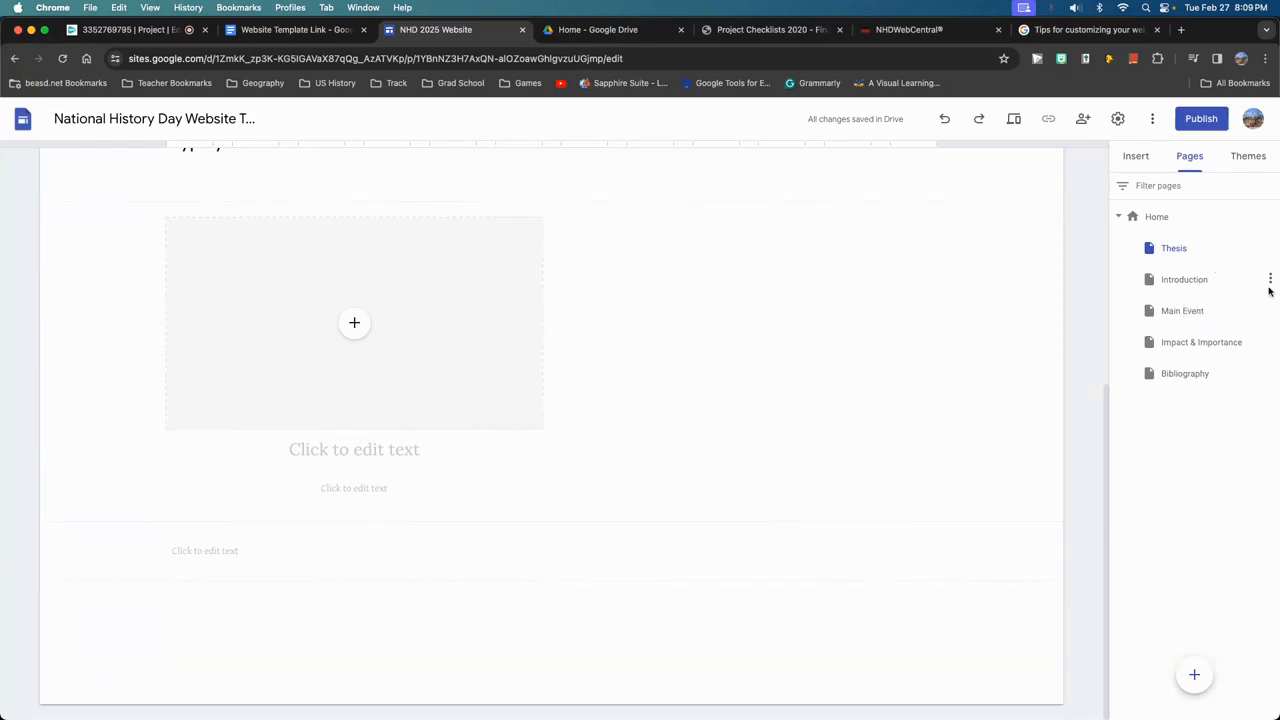
{"action": "left_click", "coordinate": [1270, 282]}
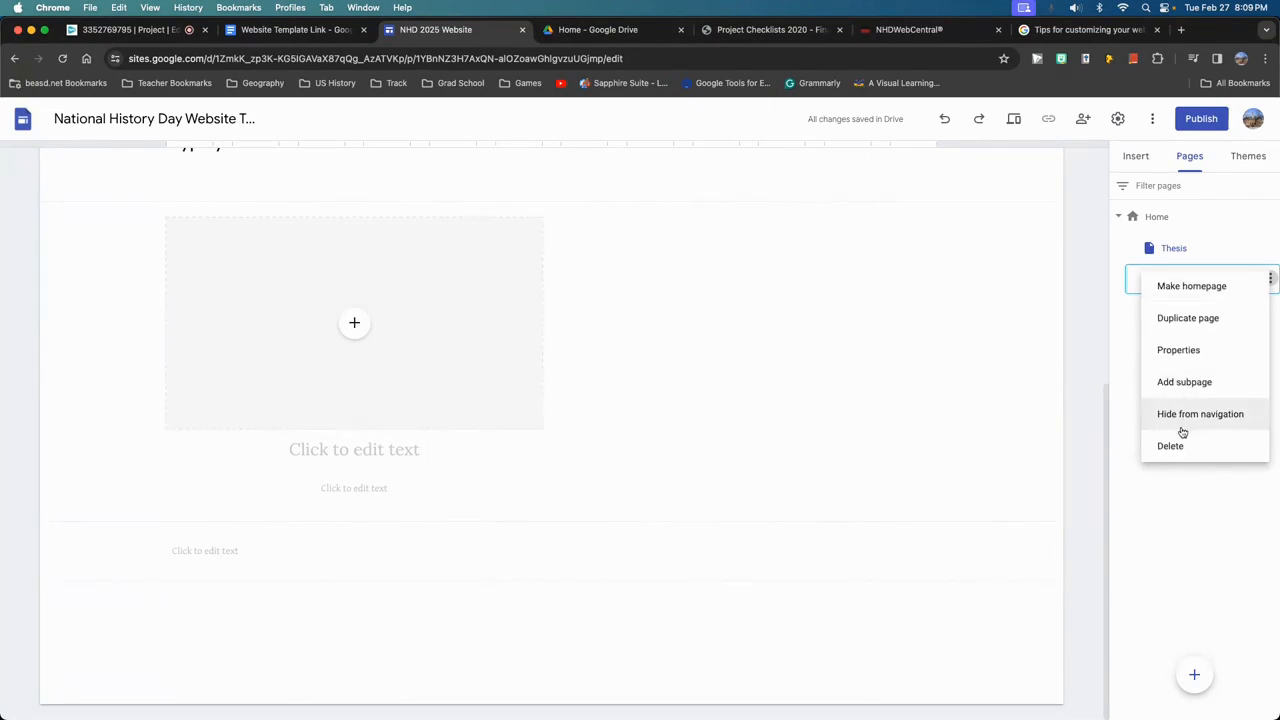
{"action": "left_click", "coordinate": [934, 334]}
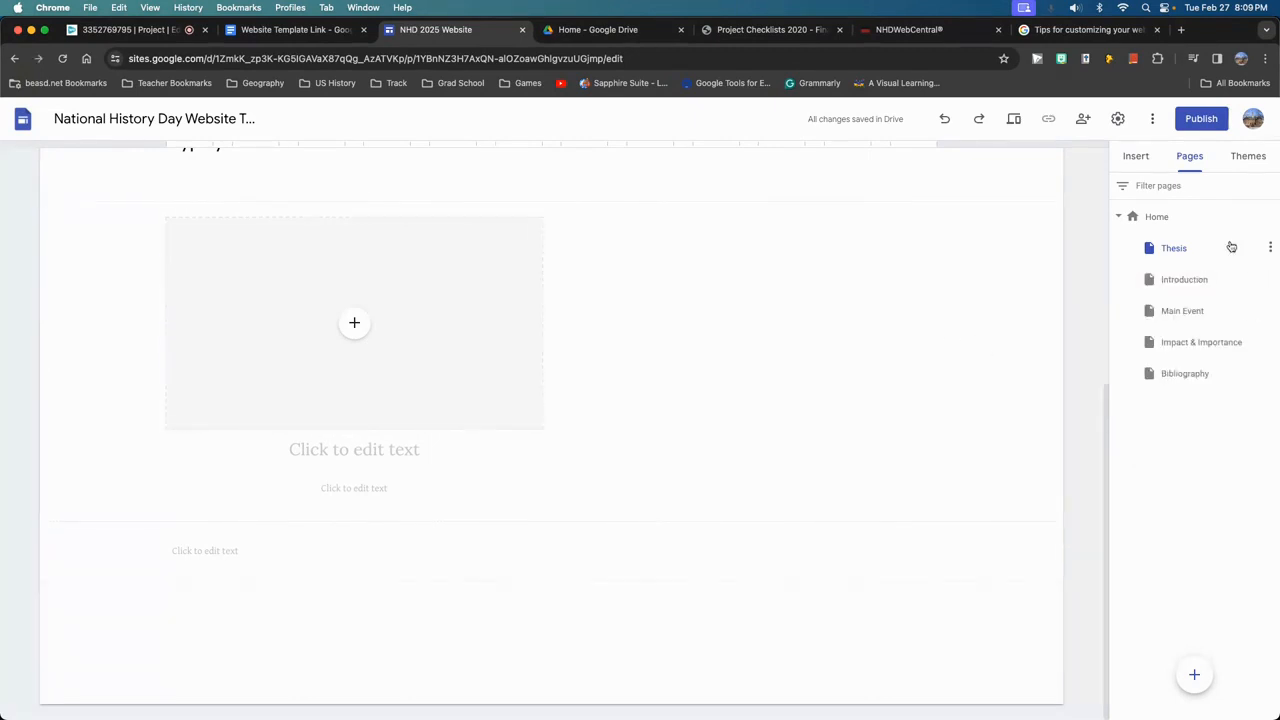
- Apply the Aristotle theme with its blue color and view its custom color picker
{"action": "left_click", "coordinate": [1248, 160]}
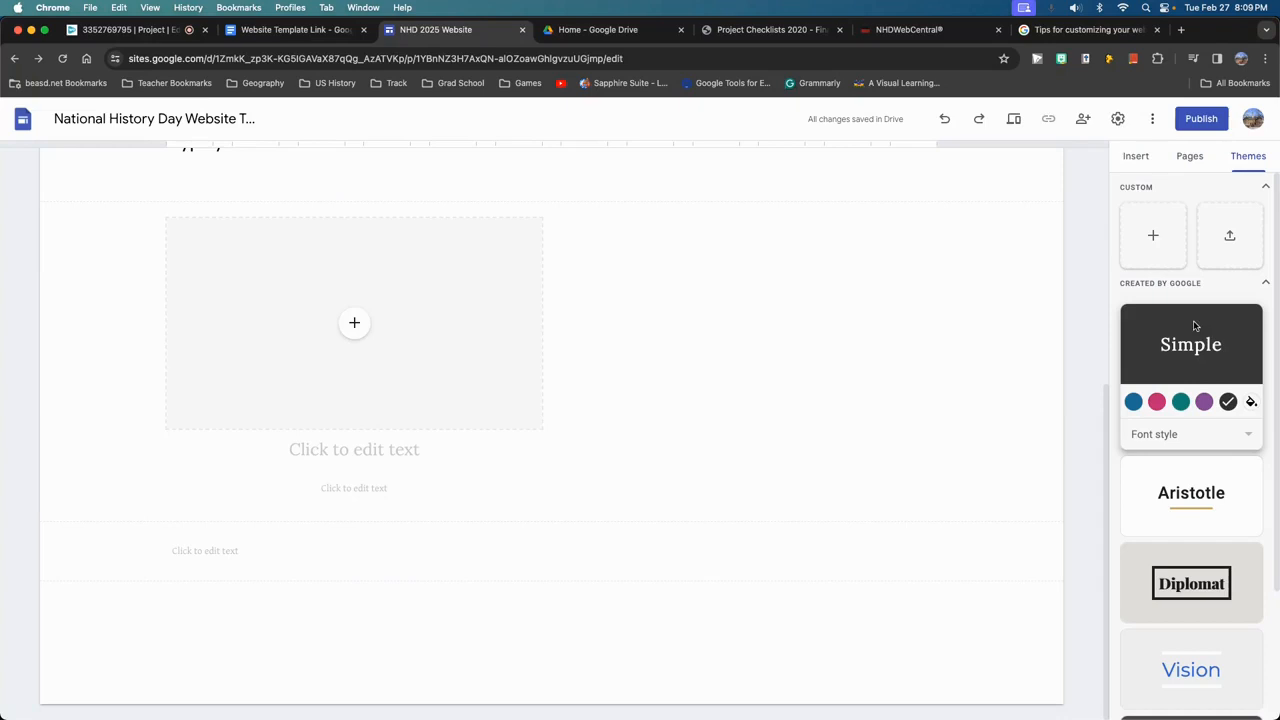
{"action": "scroll", "coordinate": [1209, 410], "scroll_direction": "down", "scroll_amount": 3}
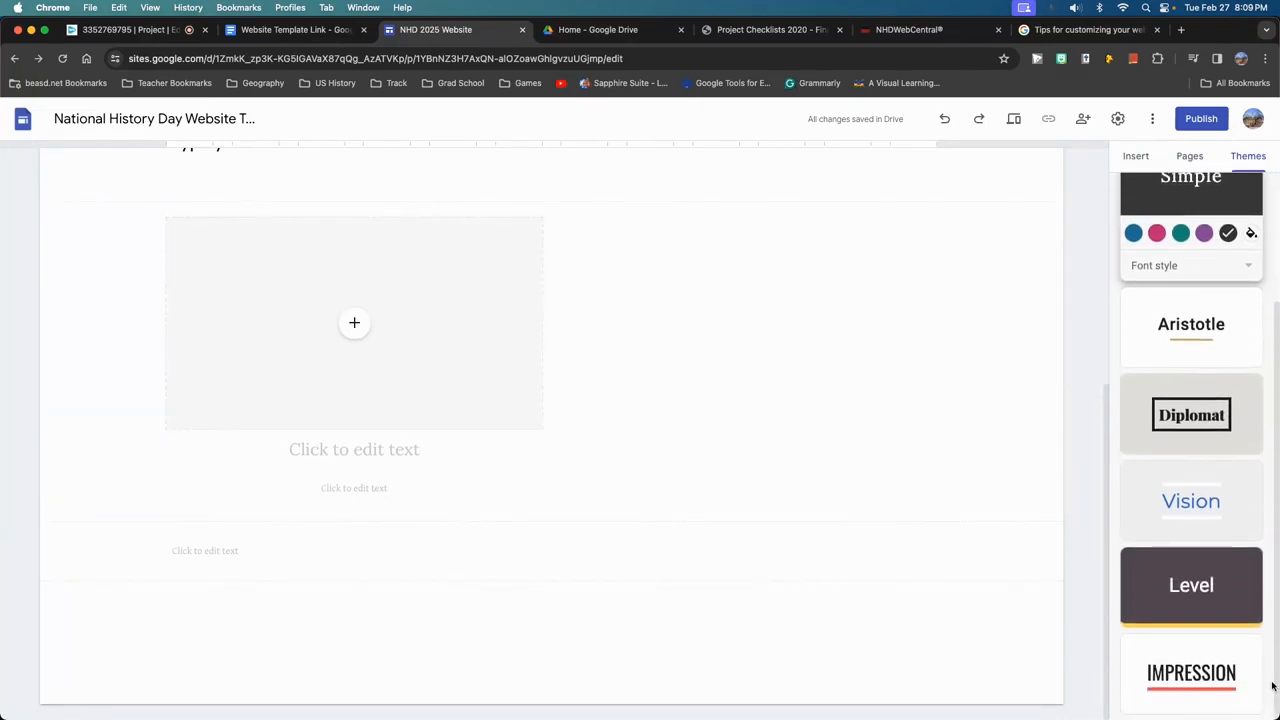
{"action": "scroll", "coordinate": [1214, 430], "scroll_direction": "up", "scroll_amount": 3}
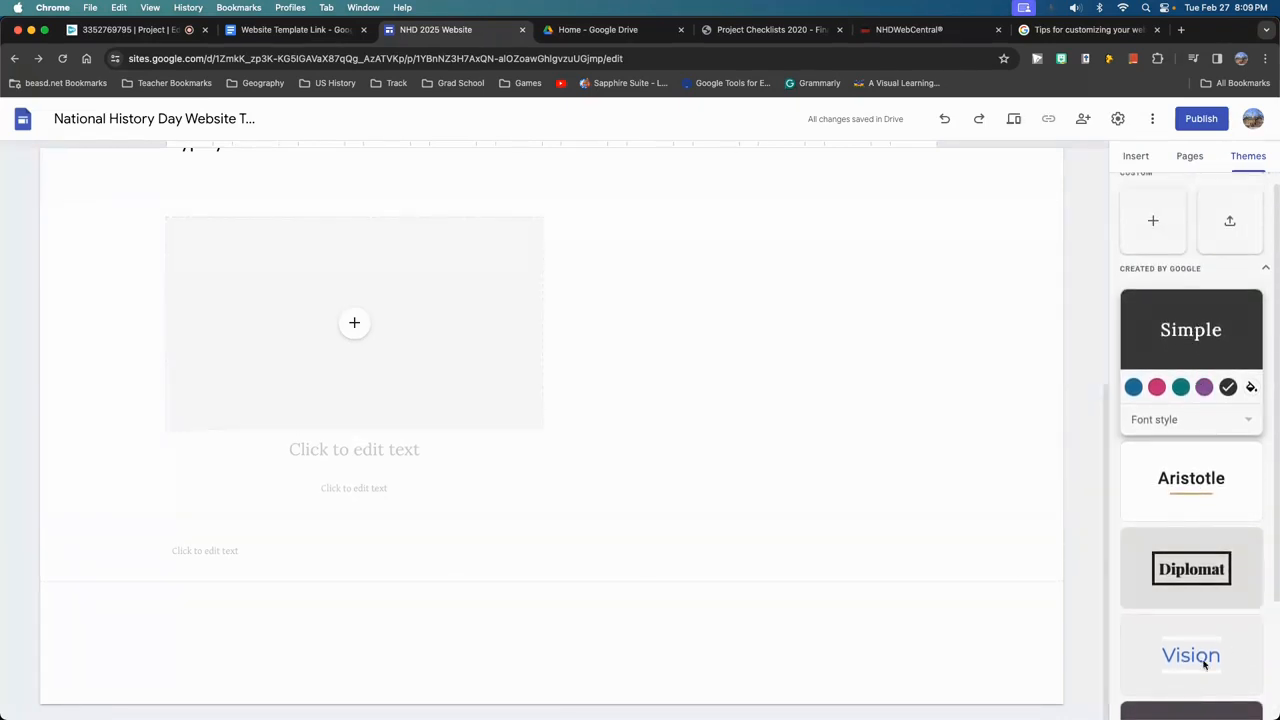
{"action": "scroll", "coordinate": [1200, 600], "scroll_direction": "down", "scroll_amount": 3}
{"action": "scroll", "coordinate": [1198, 540], "scroll_direction": "up", "scroll_amount": 3}
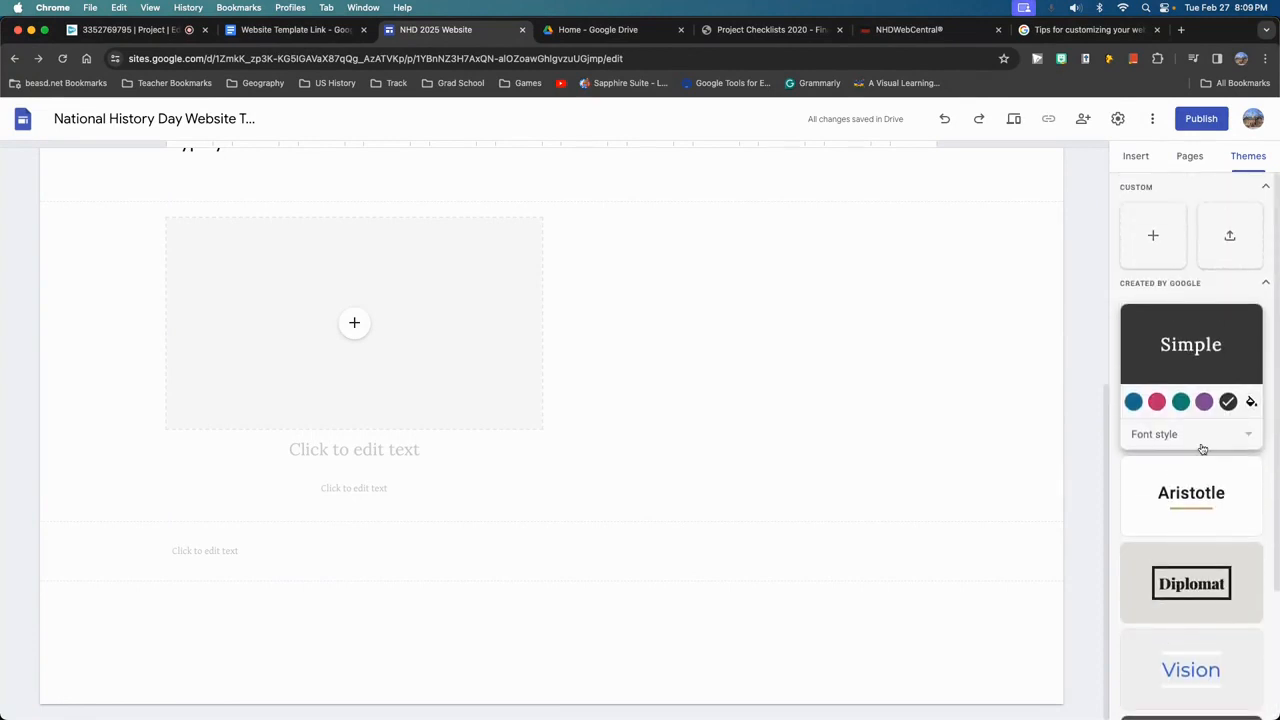
{"action": "scroll", "coordinate": [1205, 470], "scroll_direction": "down", "scroll_amount": 3}
{"action": "scroll", "coordinate": [1210, 500], "scroll_direction": "up", "scroll_amount": 3}
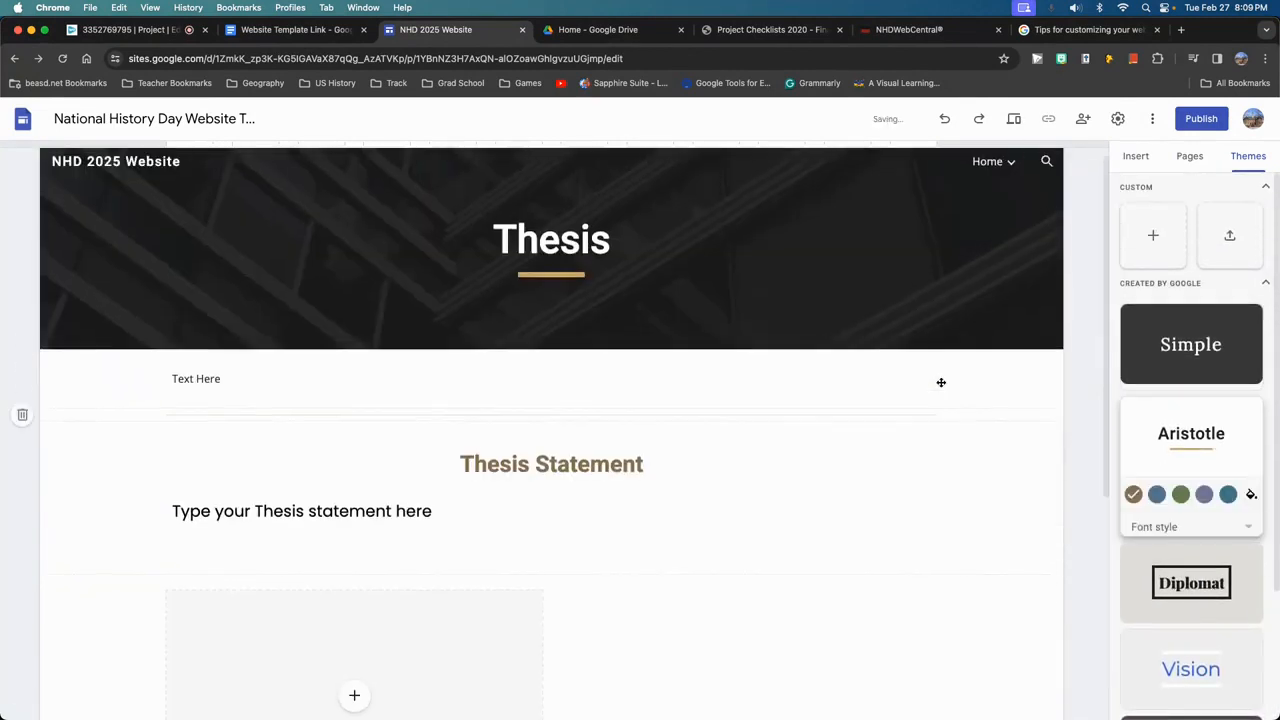
{"action": "left_click", "coordinate": [1157, 488]}
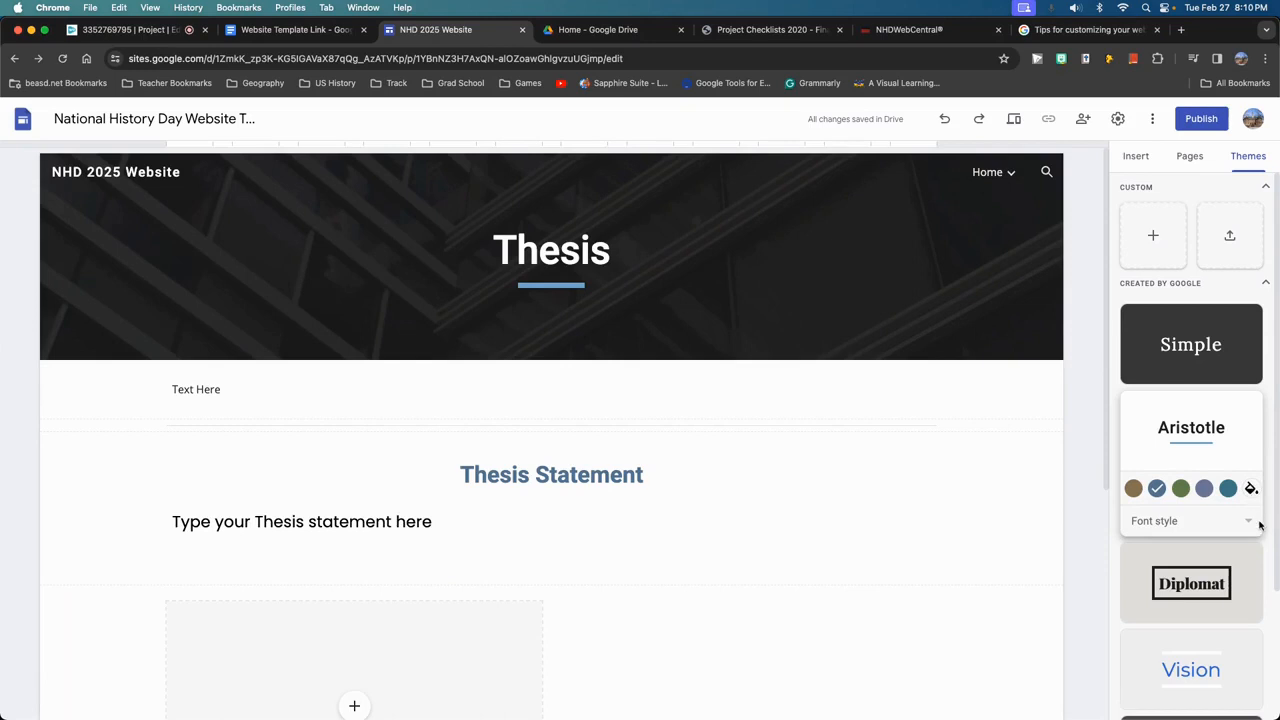
{"action": "left_click", "coordinate": [1250, 488]}
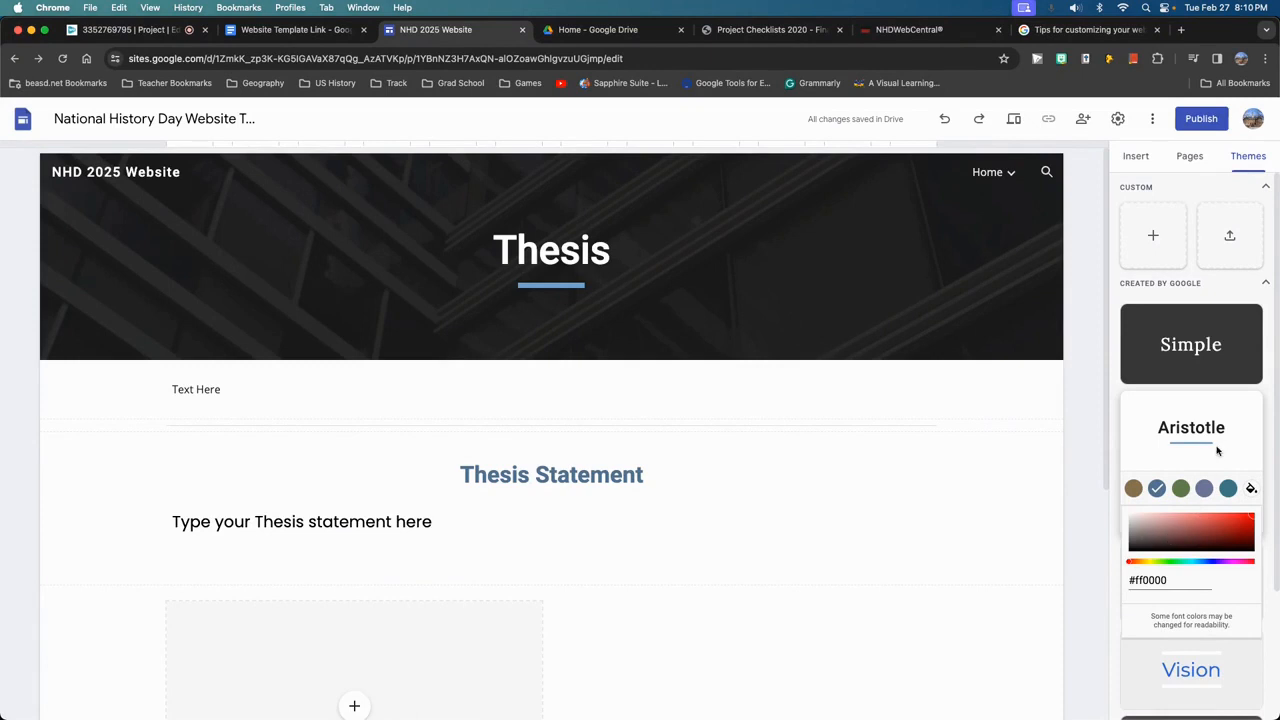
- Create an untitled custom theme with the purple and teal preset palette, using the Alice font for headings and body text
{"action": "left_click", "coordinate": [1152, 242]}
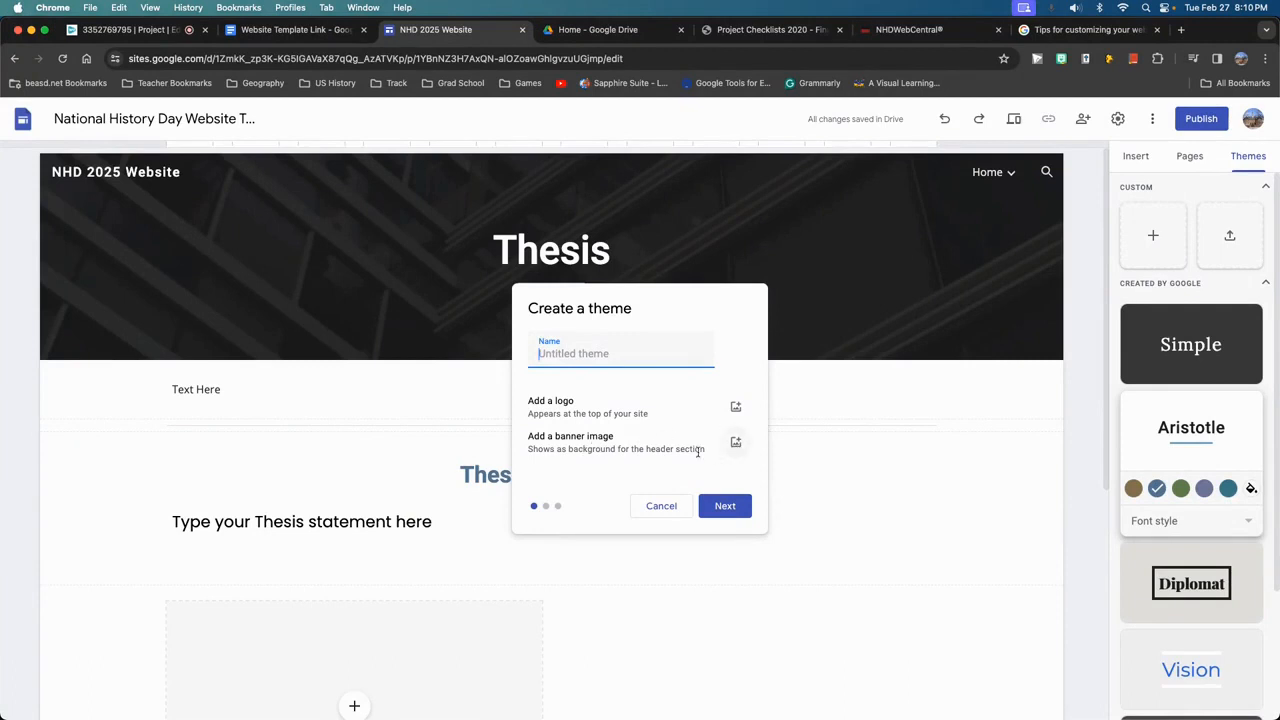
{"action": "left_click", "coordinate": [546, 507]}
{"action": "left_click", "coordinate": [725, 505]}
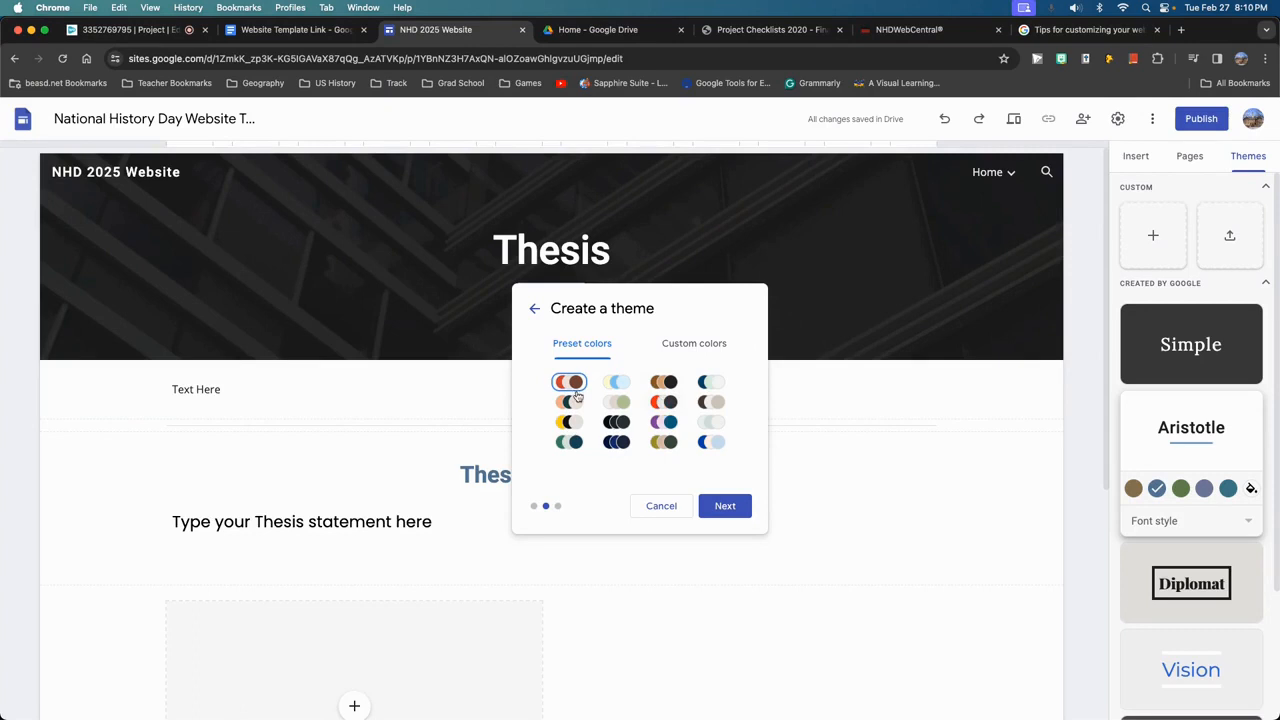
{"action": "left_click", "coordinate": [663, 421]}
{"action": "left_click", "coordinate": [727, 506]}
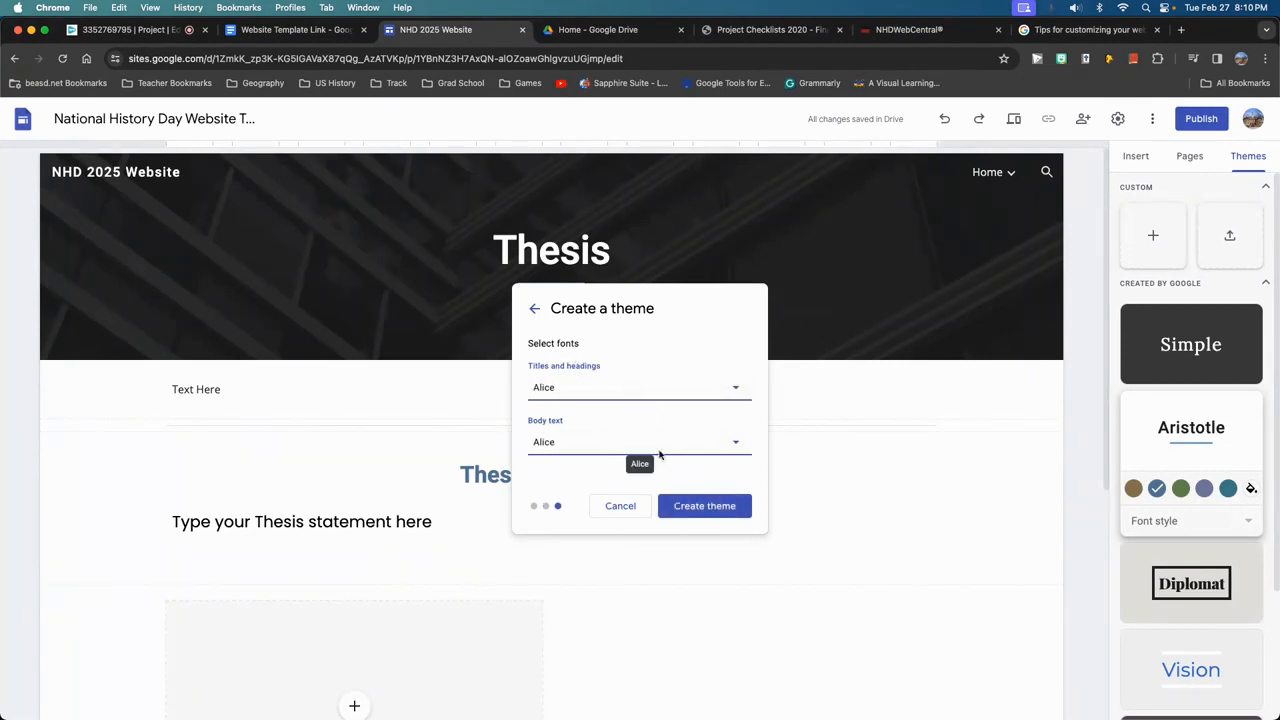
{"action": "left_click", "coordinate": [708, 507]}
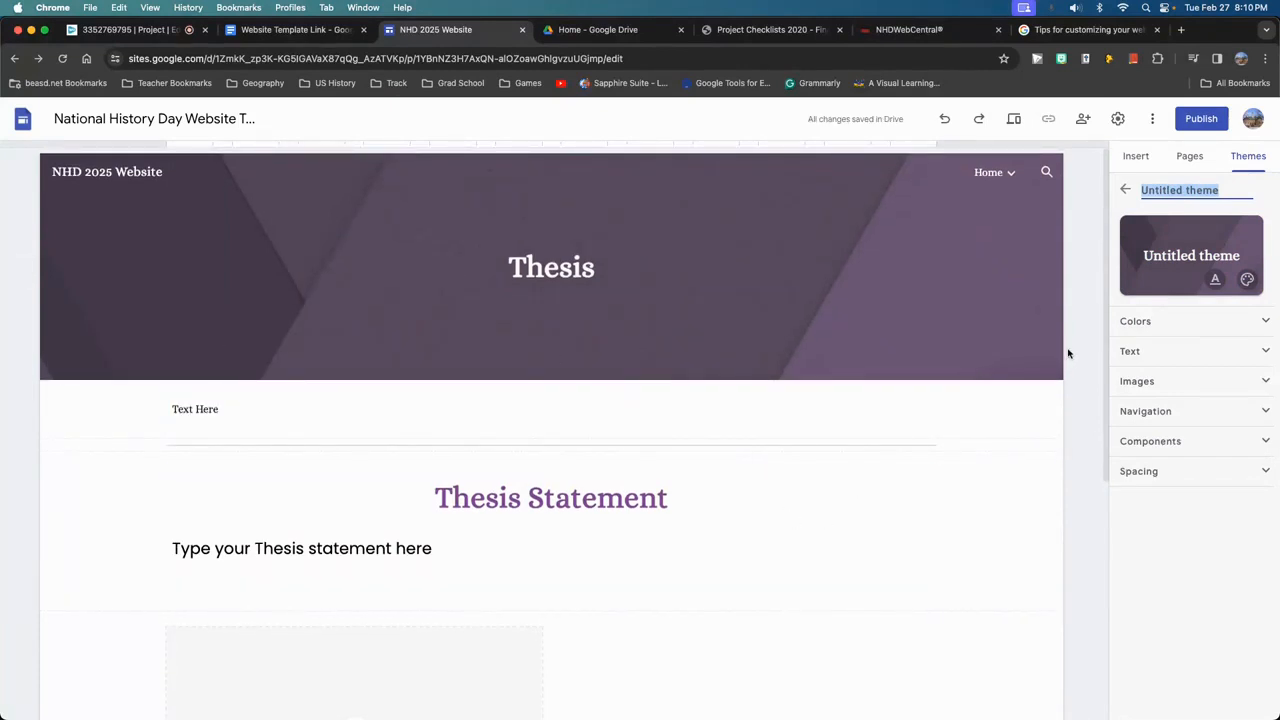
- View the custom theme's navigation settings and its header, logo and favicon image options
{"action": "left_click", "coordinate": [1195, 411]}
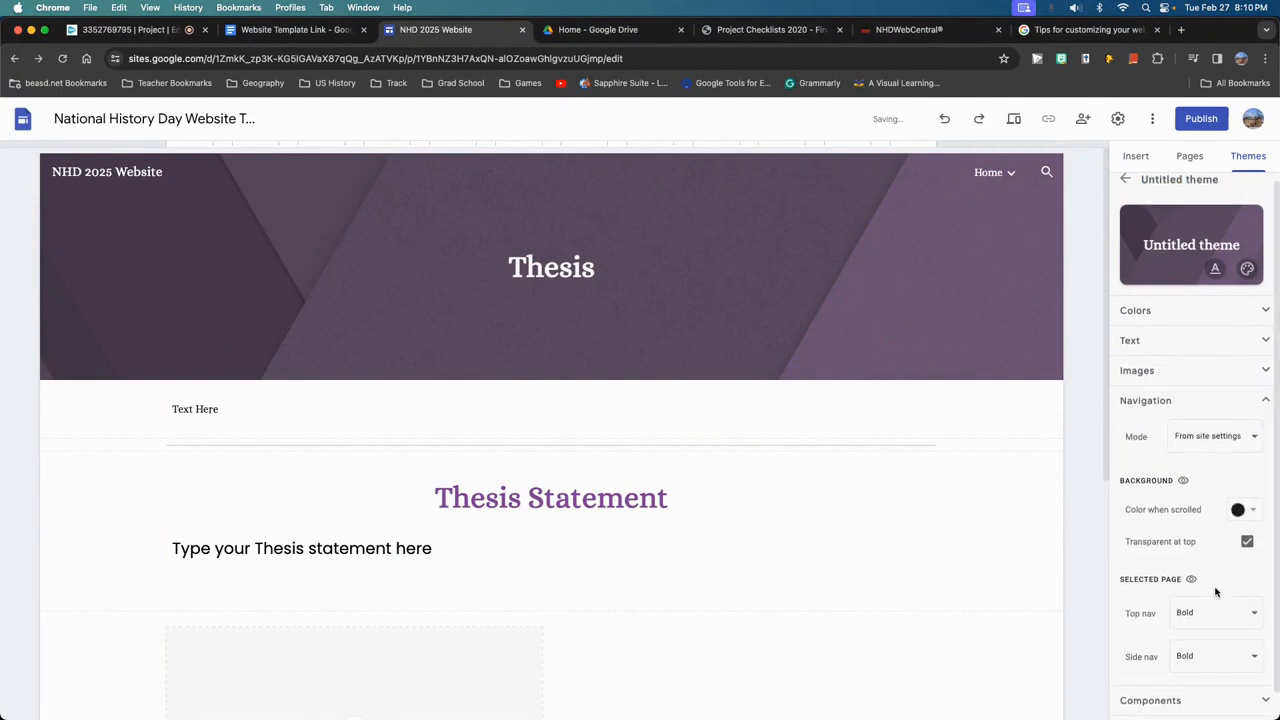
{"action": "scroll", "coordinate": [1222, 481], "scroll_direction": "down", "scroll_amount": 1}
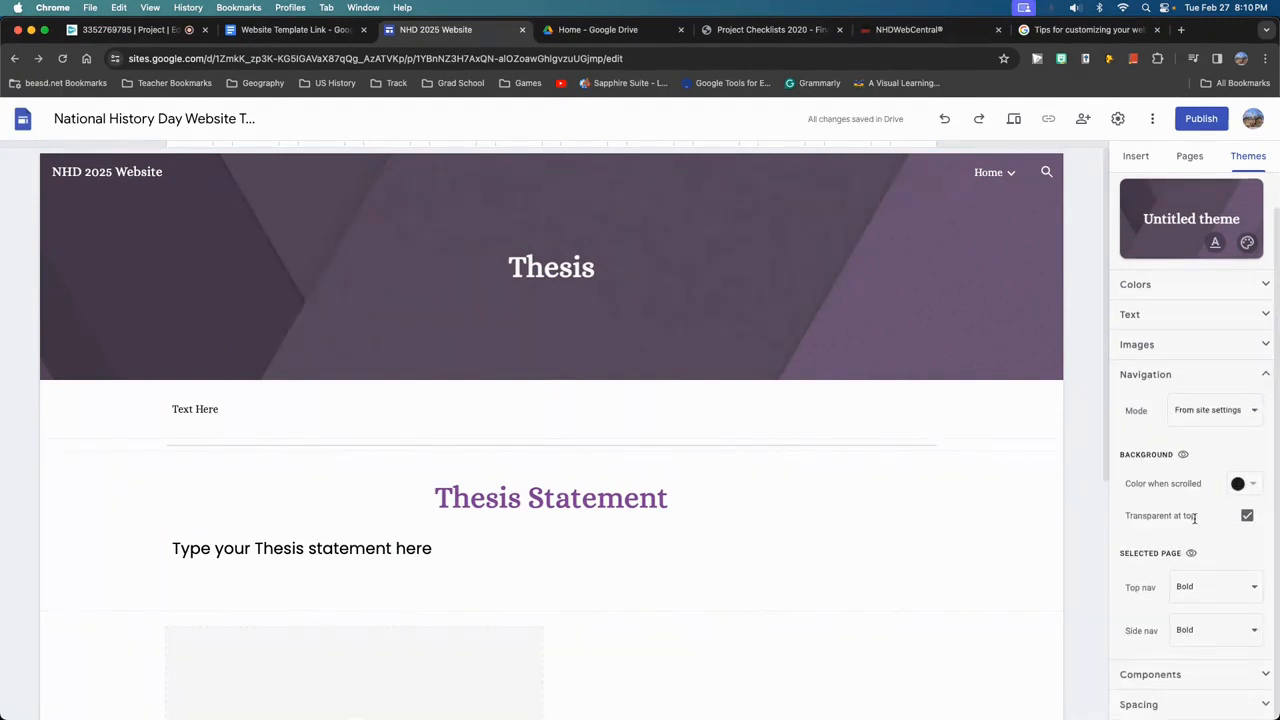
{"action": "left_click", "coordinate": [1168, 345]}
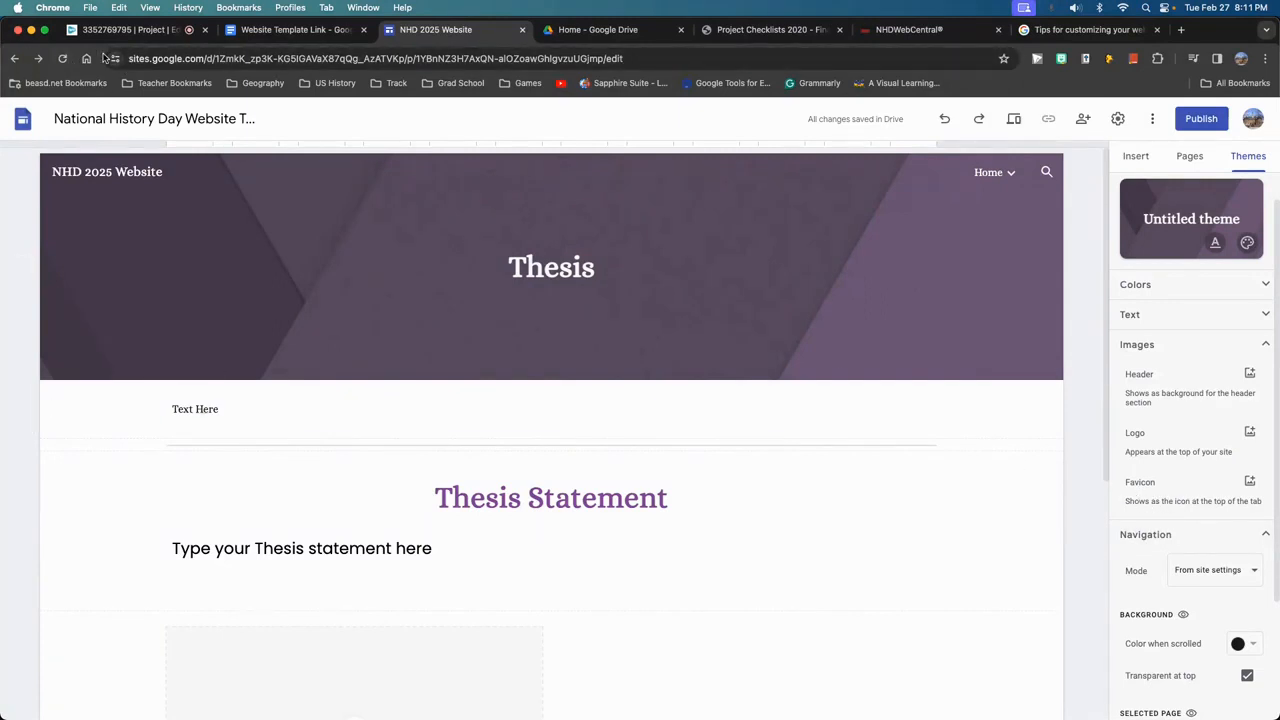
{"action": "scroll", "coordinate": [1234, 371], "scroll_direction": "up", "scroll_amount": 1}
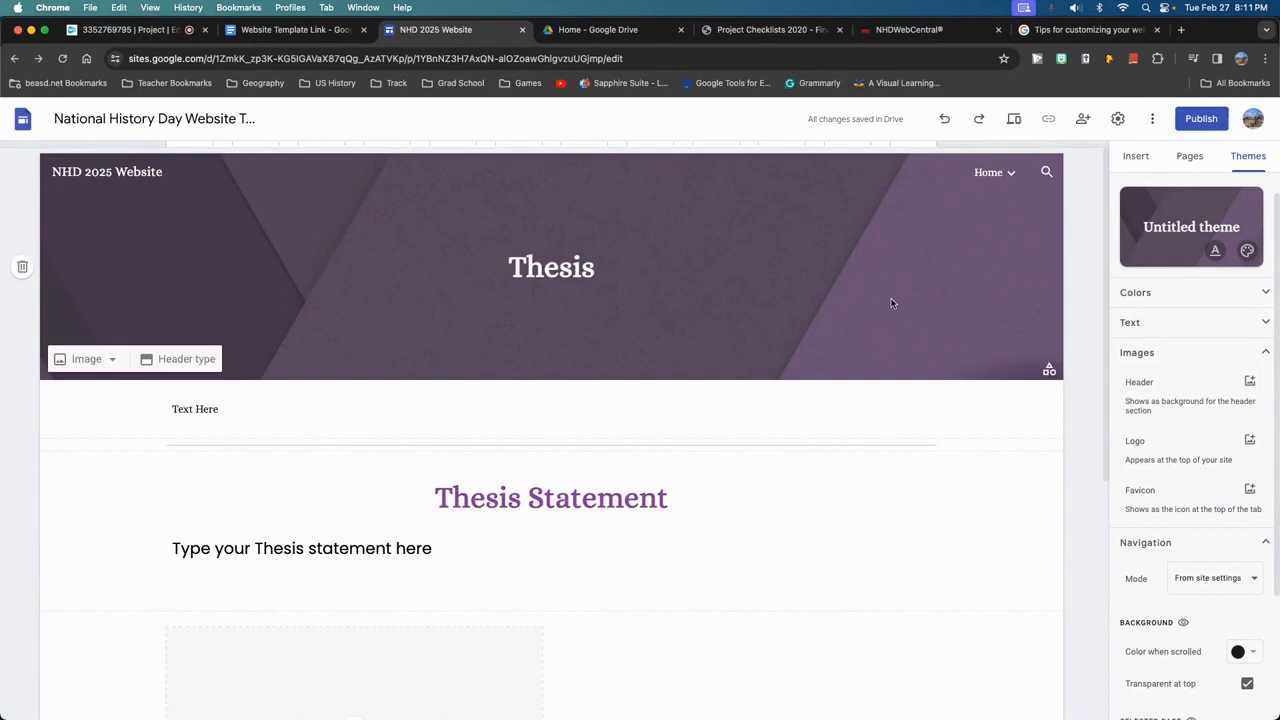
- View the site's sharing settings for people with access, the draft and the published site without changing them
{"action": "left_click", "coordinate": [1081, 122]}
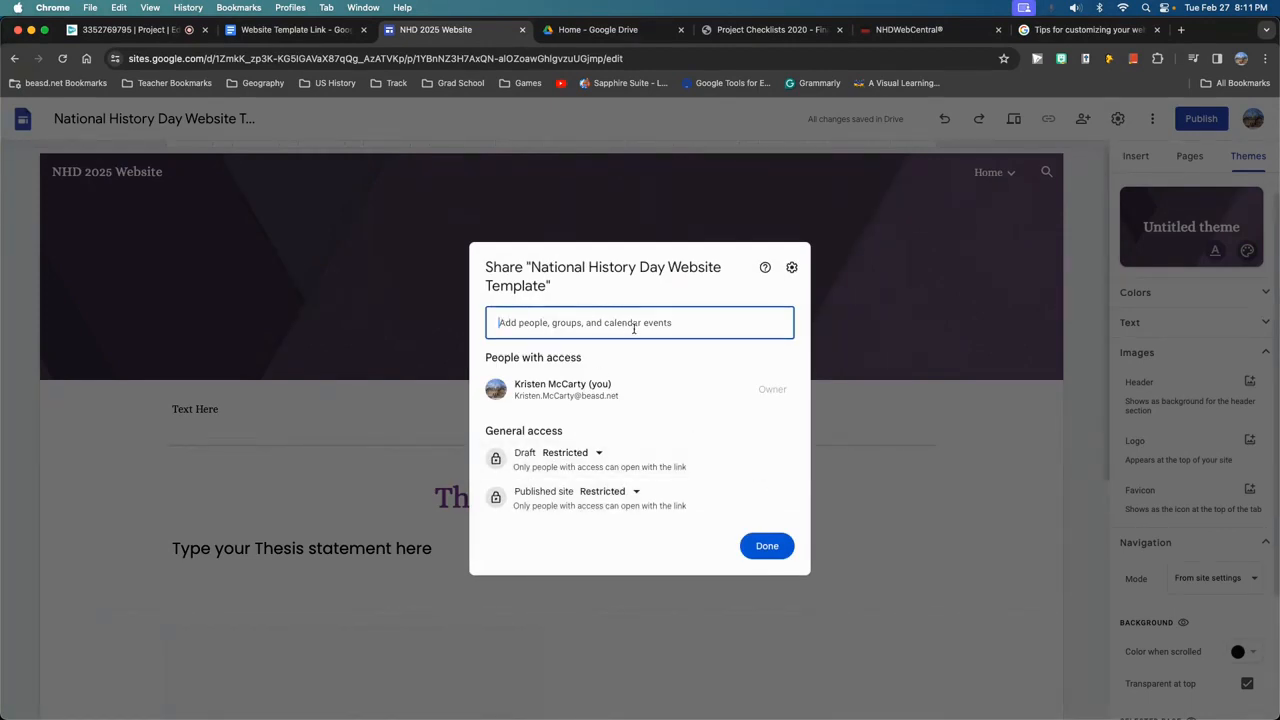
{"action": "left_click", "coordinate": [767, 547]}
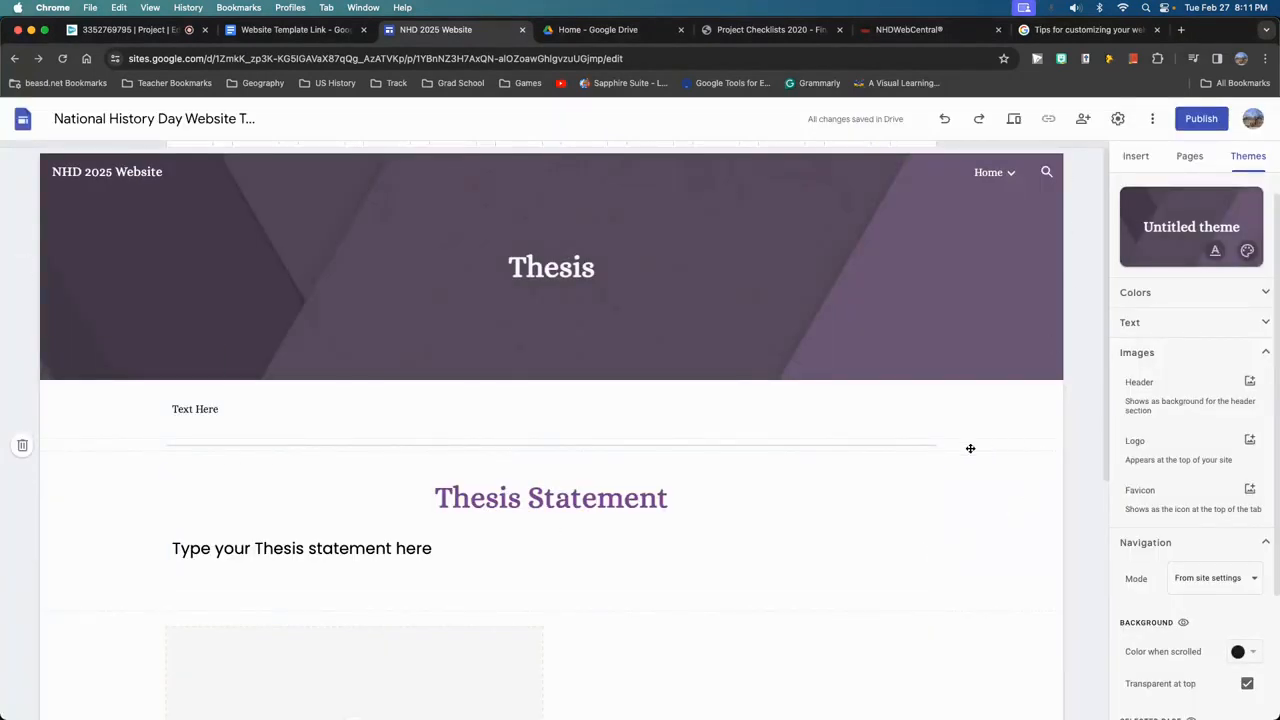
- Preview the Thesis page in phone, tablet and large-screen layouts, and return to the editor's insertable elements
{"action": "left_click", "coordinate": [1016, 120]}
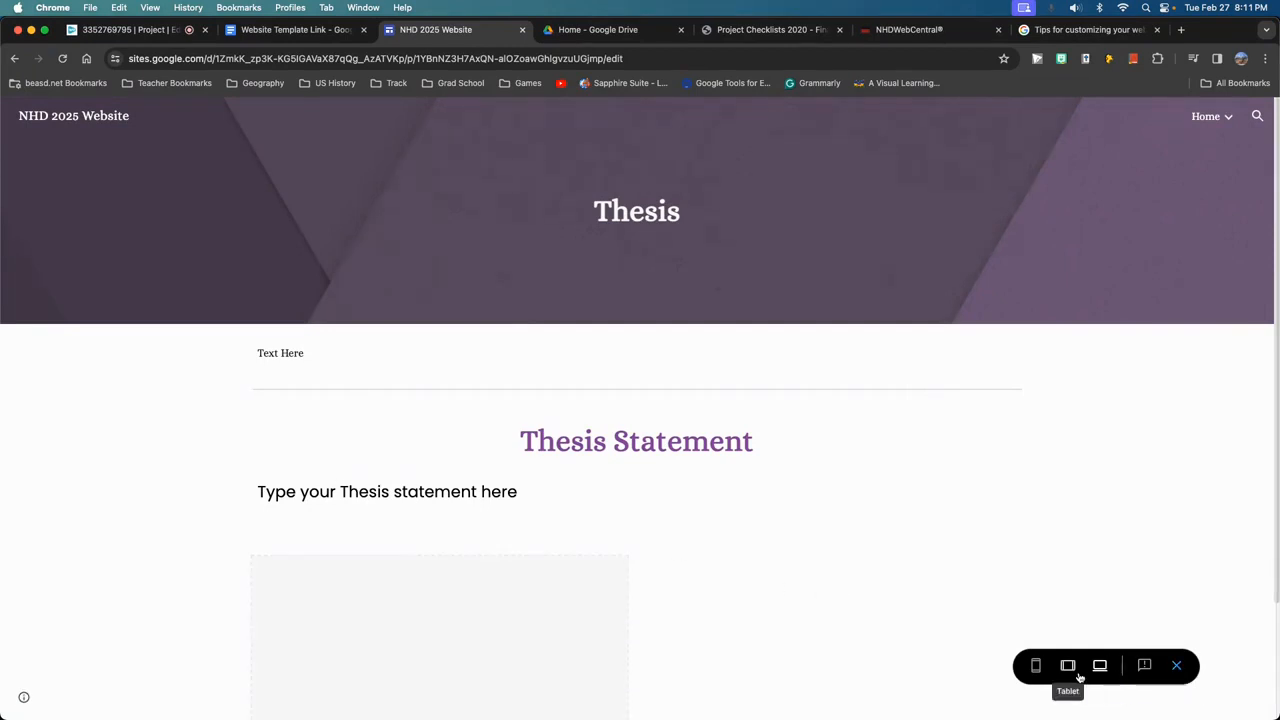
{"action": "left_click", "coordinate": [1035, 668]}
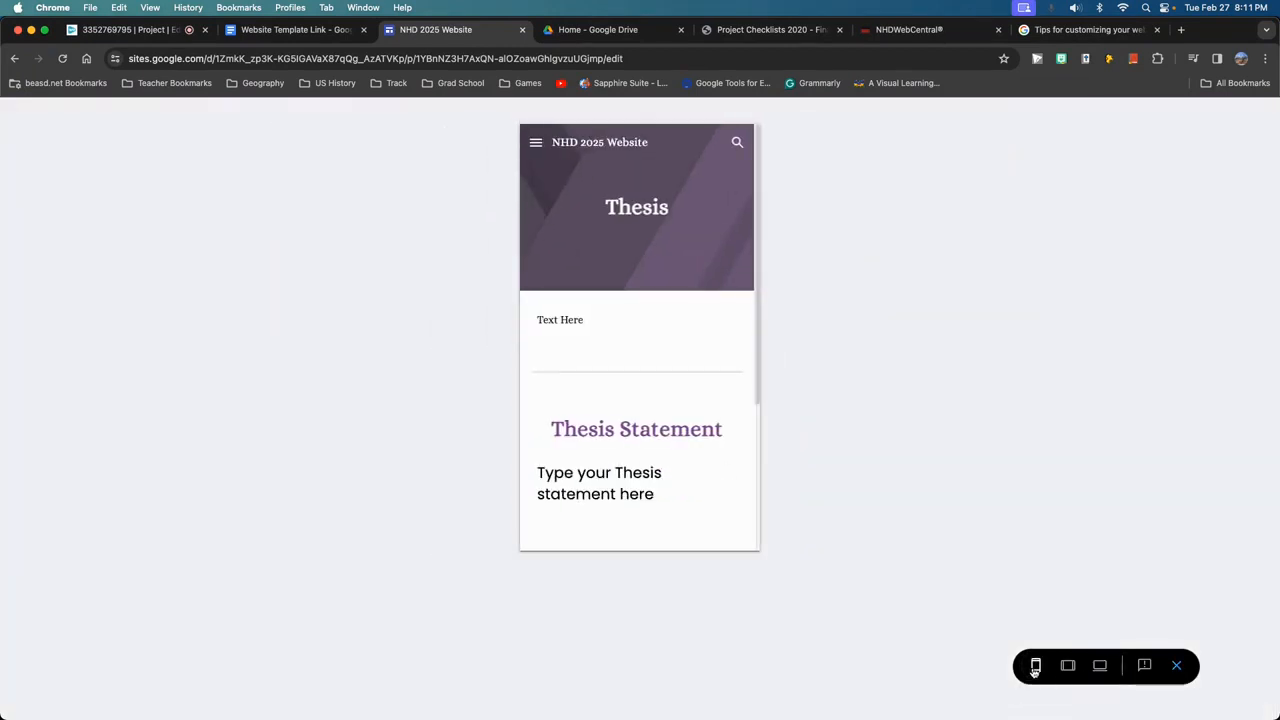
{"action": "scroll", "coordinate": [631, 346], "scroll_direction": "down", "scroll_amount": 3}
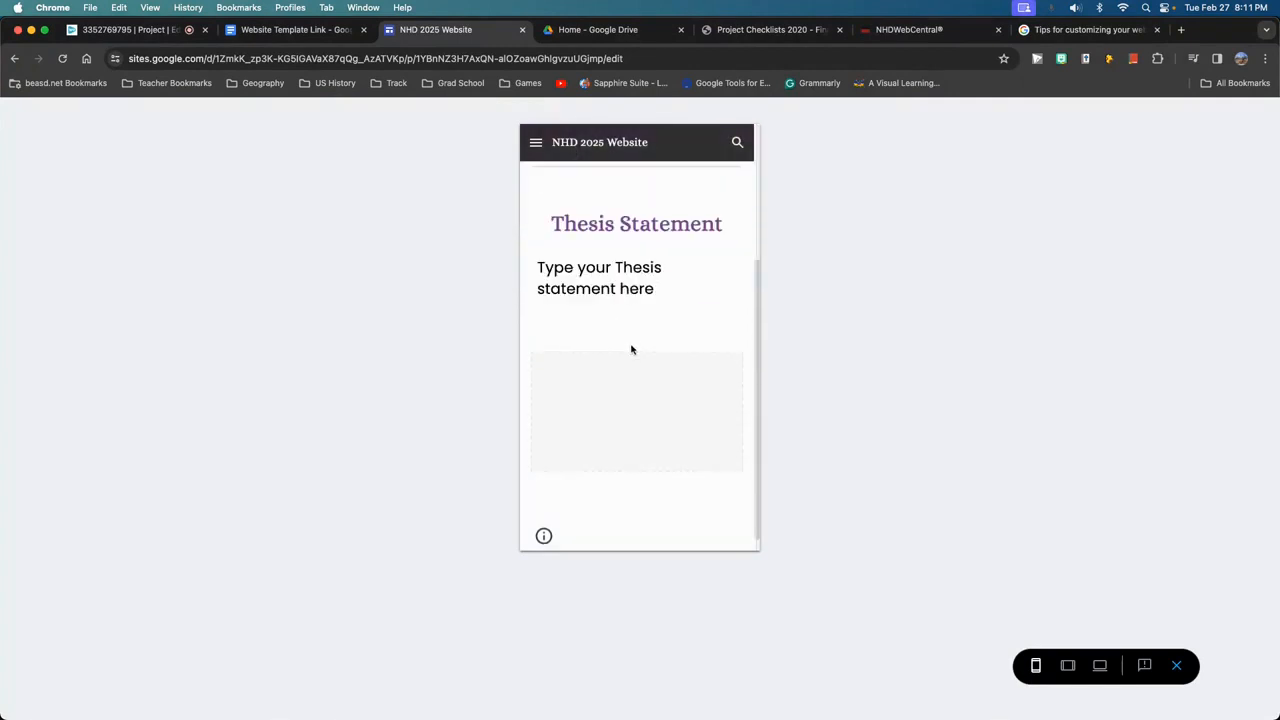
{"action": "left_click", "coordinate": [1067, 665]}
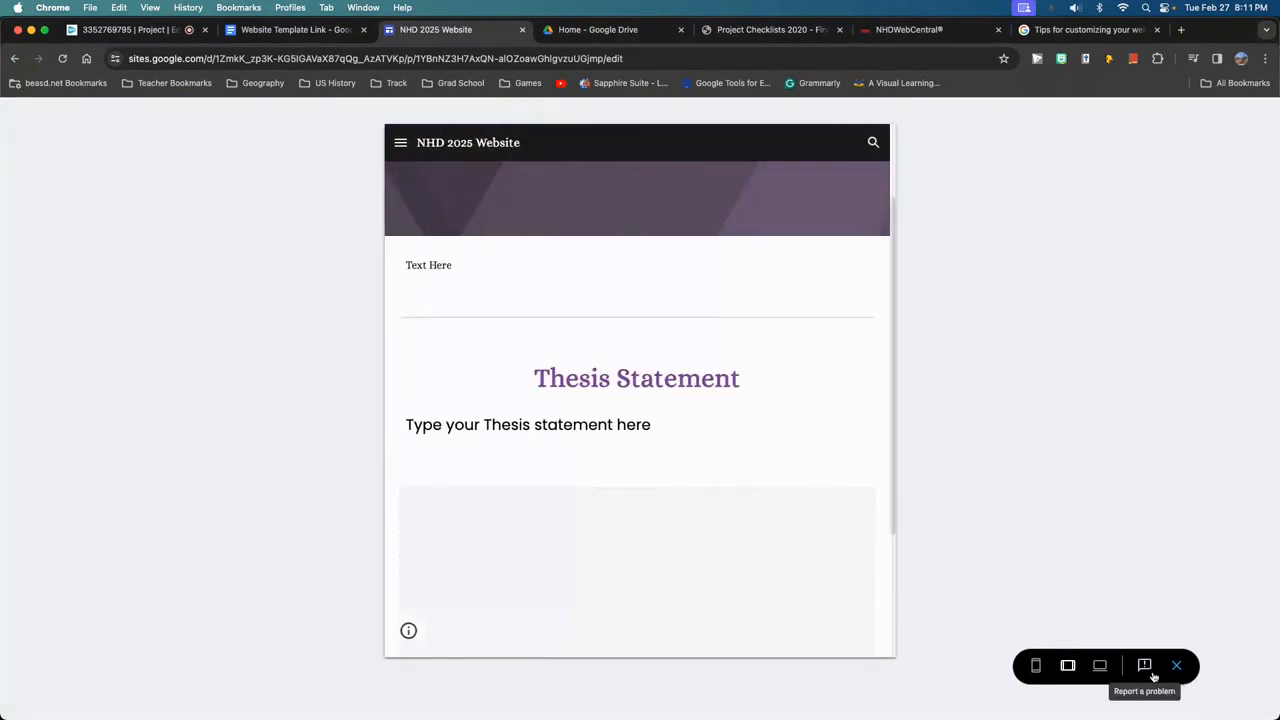
{"action": "left_click", "coordinate": [1106, 670]}
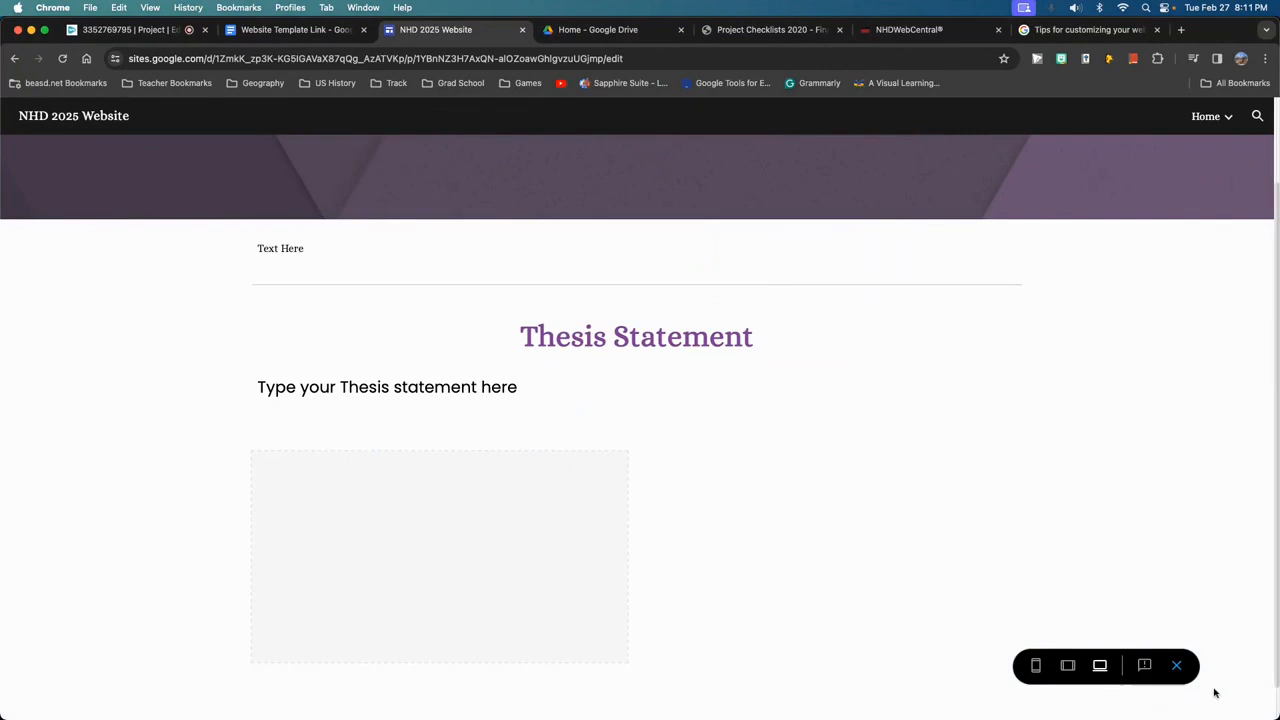
{"action": "left_click", "coordinate": [1177, 665]}
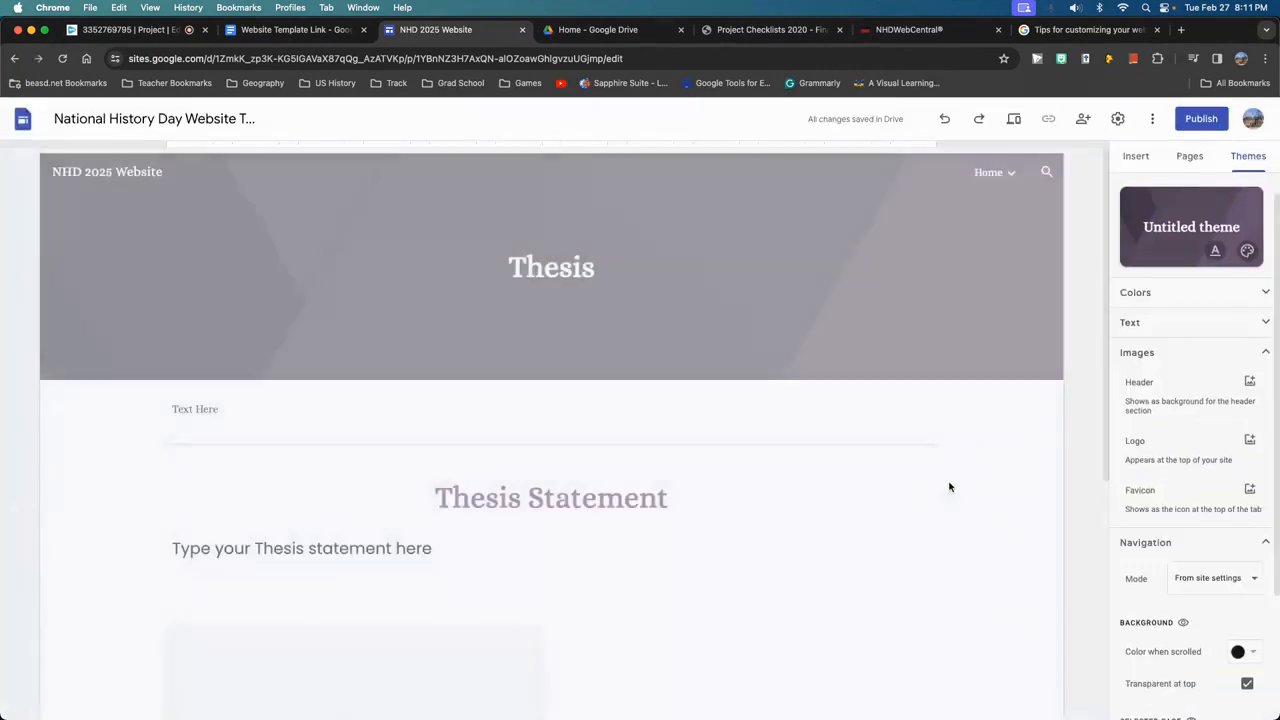
{"action": "left_click", "coordinate": [1136, 156]}
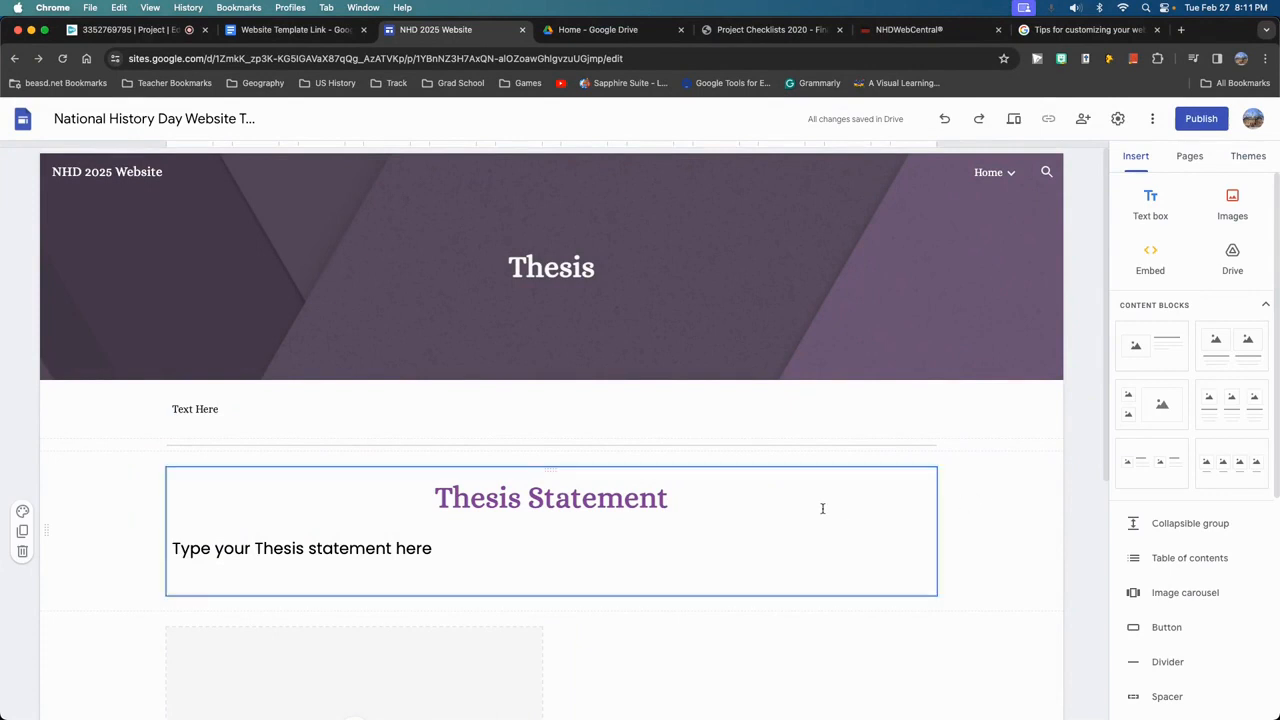